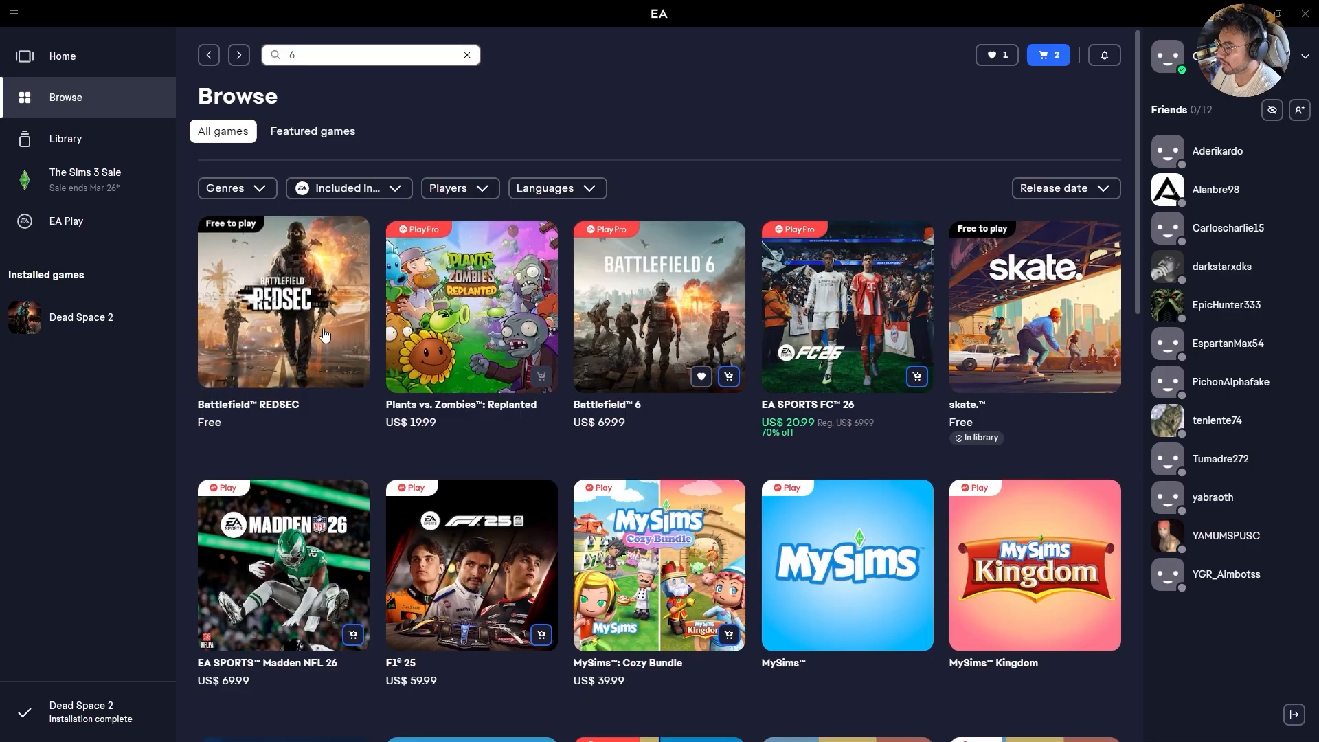
# Browse the games on the first three pages of the full game catalogue
pyautogui.scroll(-2, 297, 327)
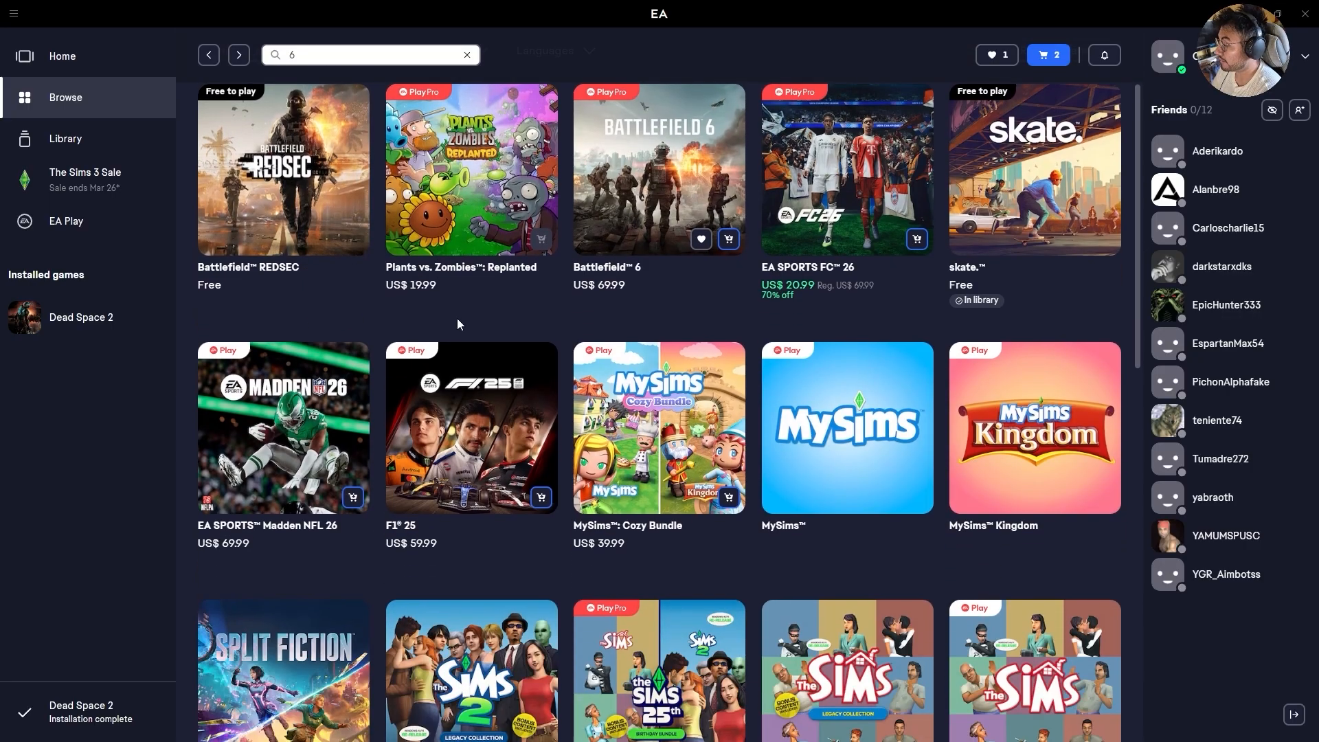
pyautogui.scroll(-4, 678, 407)
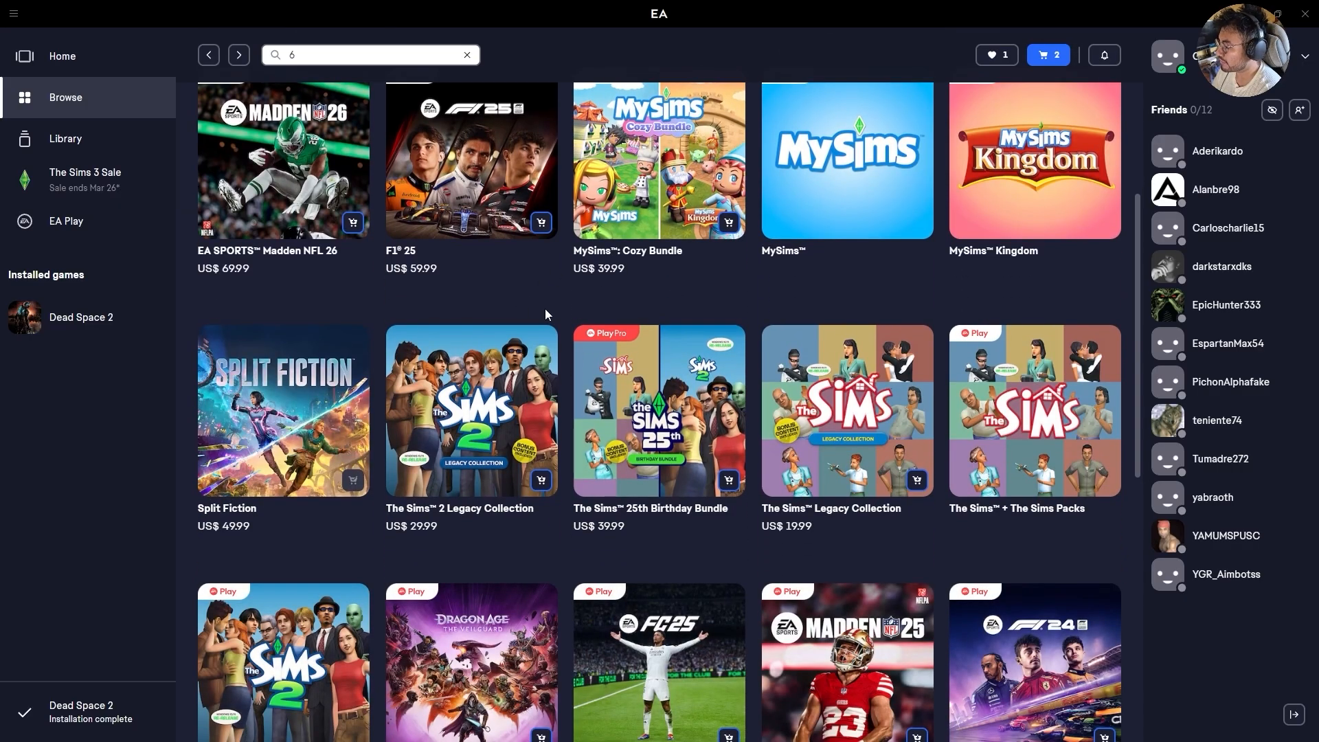
pyautogui.scroll(-9, 574, 307)
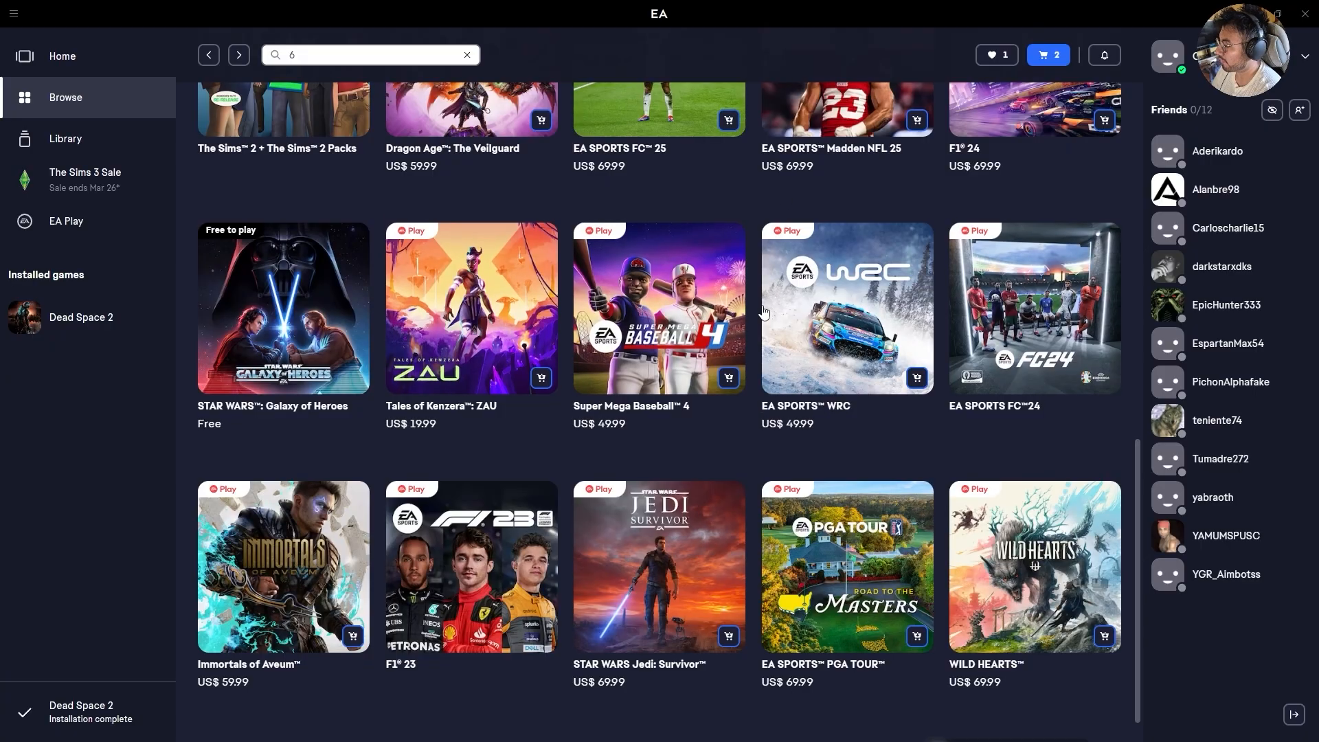
pyautogui.scroll(-1, 619, 385)
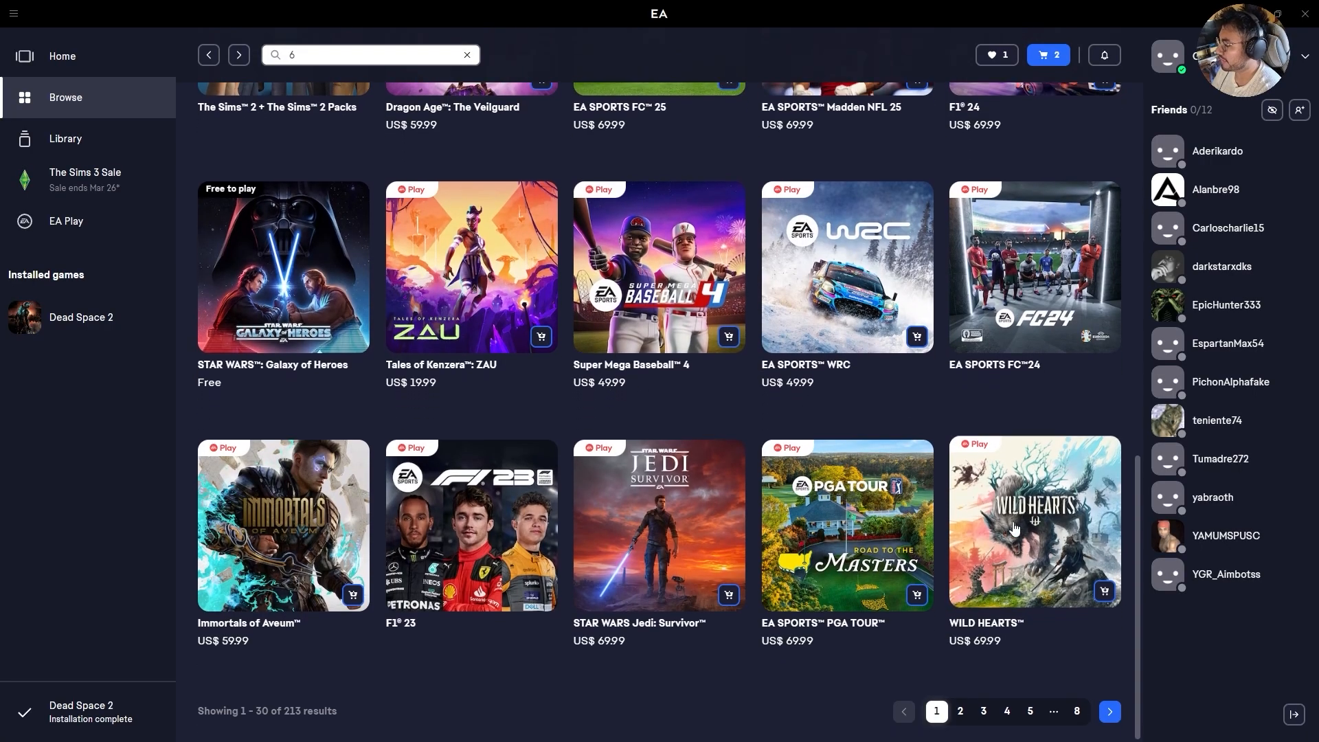
pyautogui.click(1109, 711)
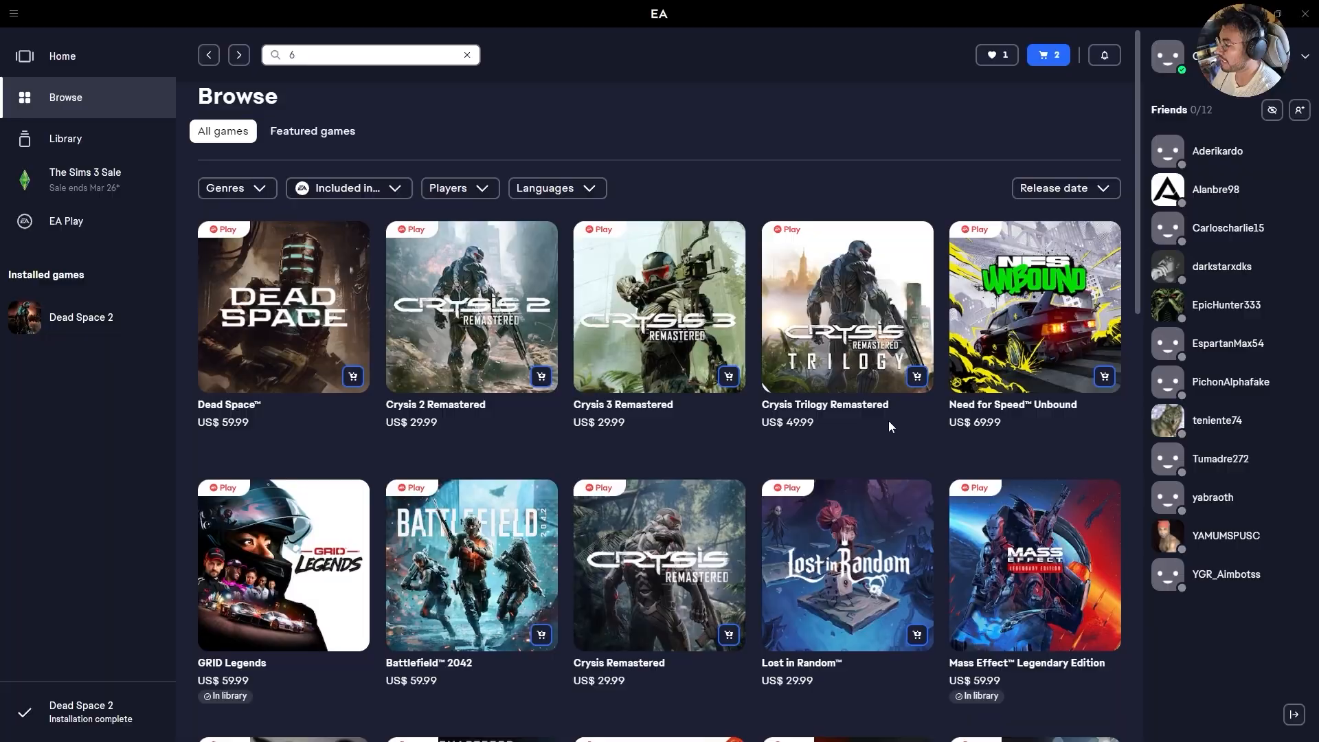
pyautogui.scroll(-10, 859, 416)
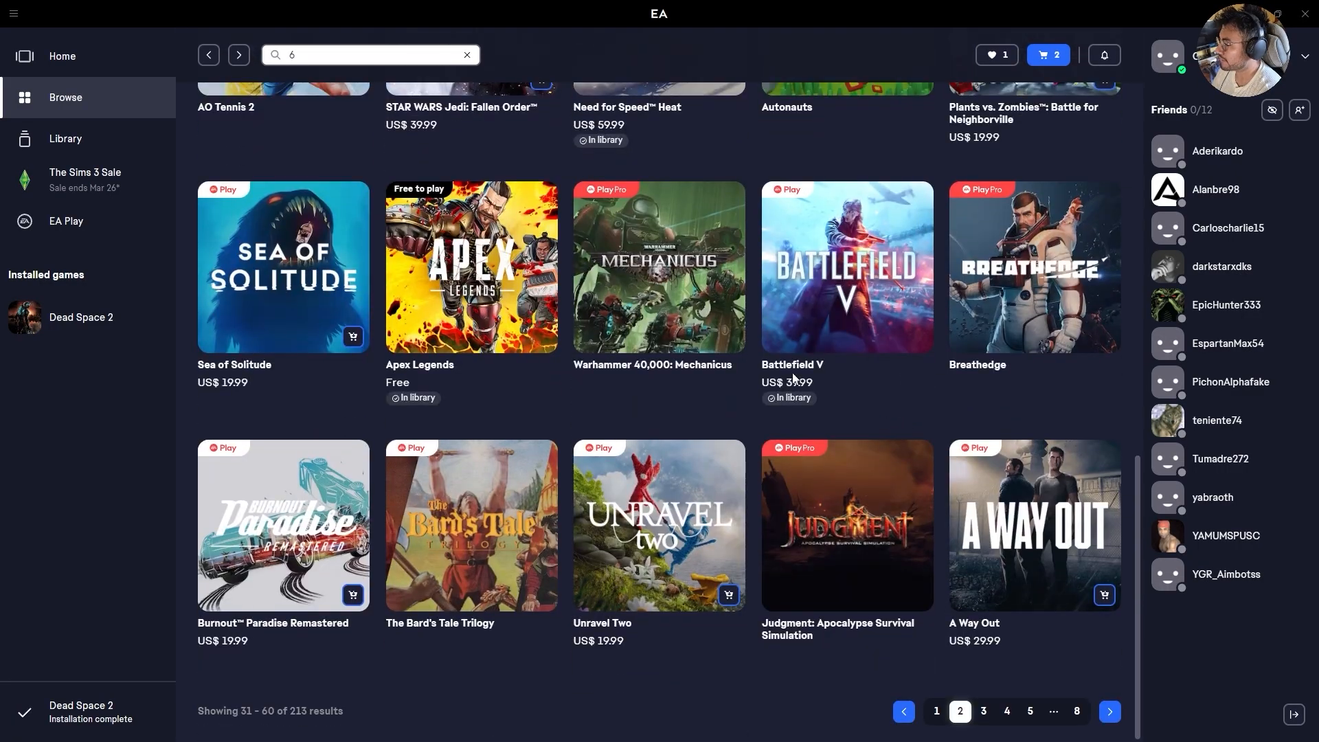
pyautogui.click(1109, 711)
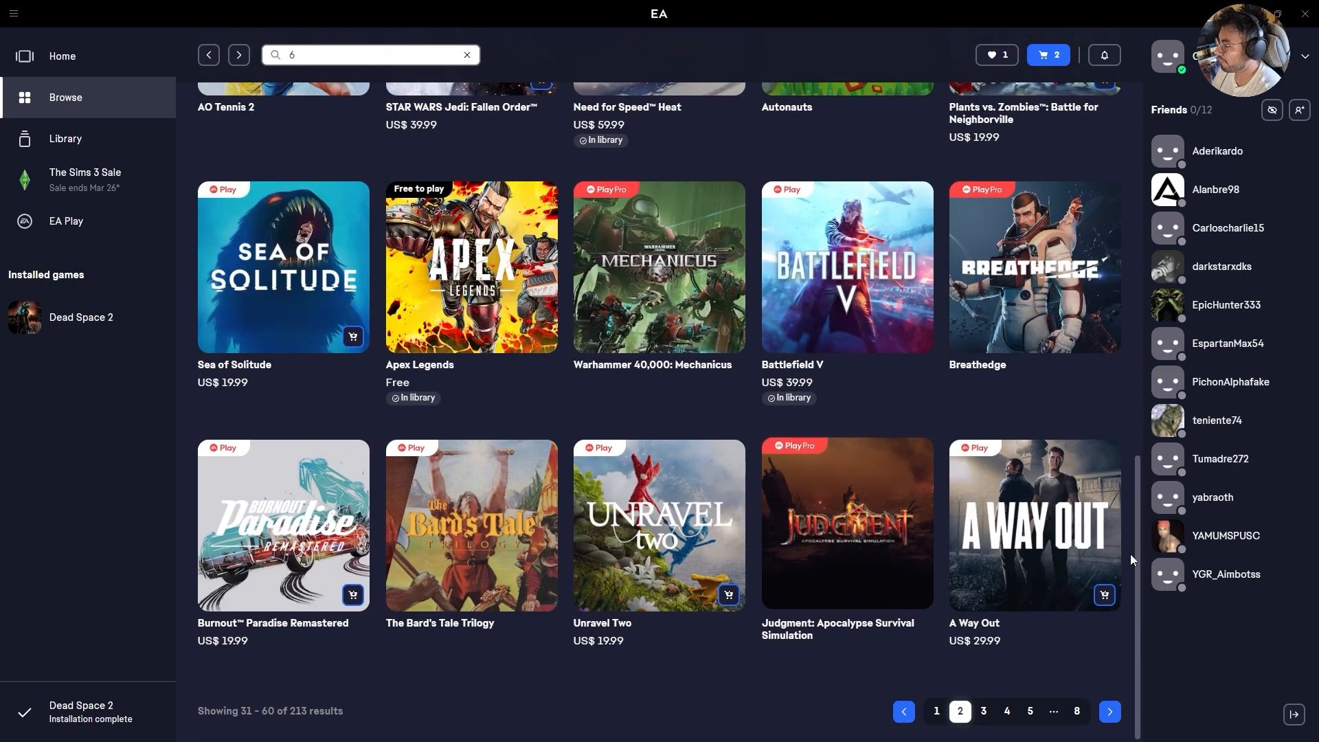
pyautogui.scroll(-10, 749, 421)
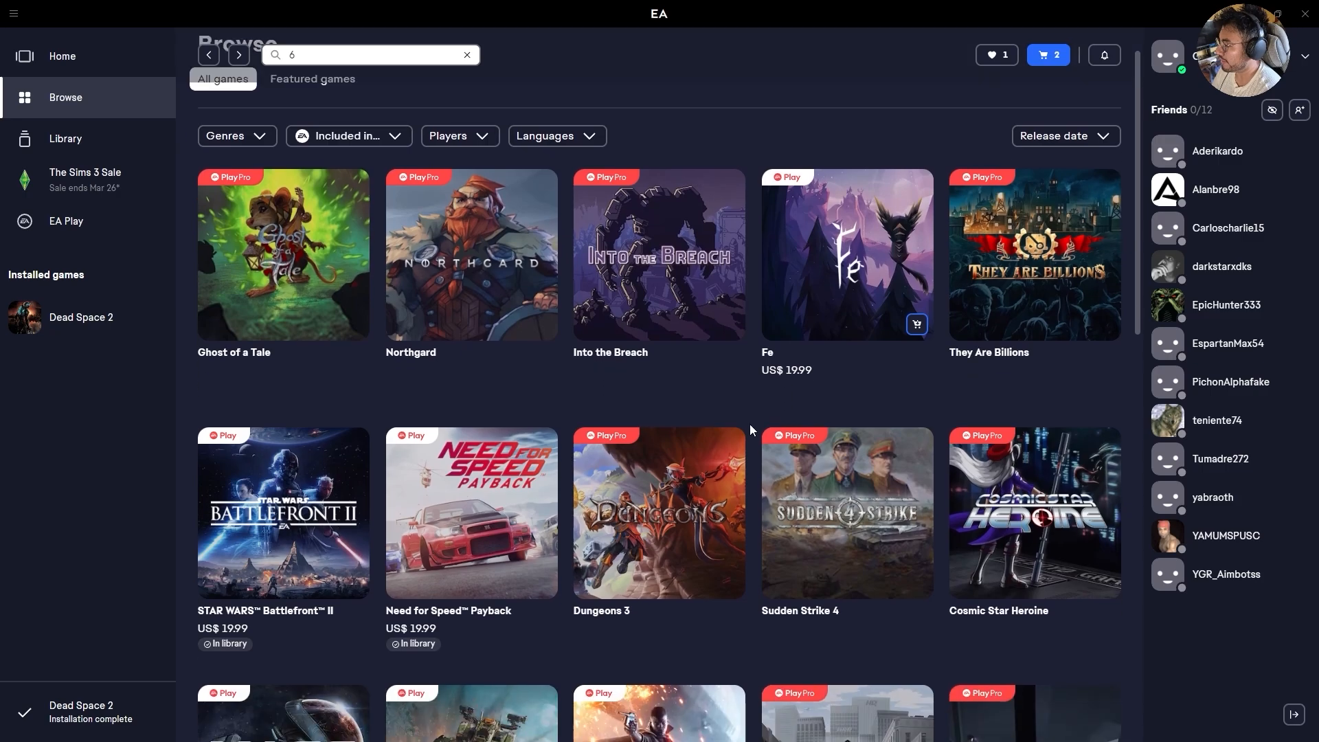
pyautogui.scroll(-3, 806, 408)
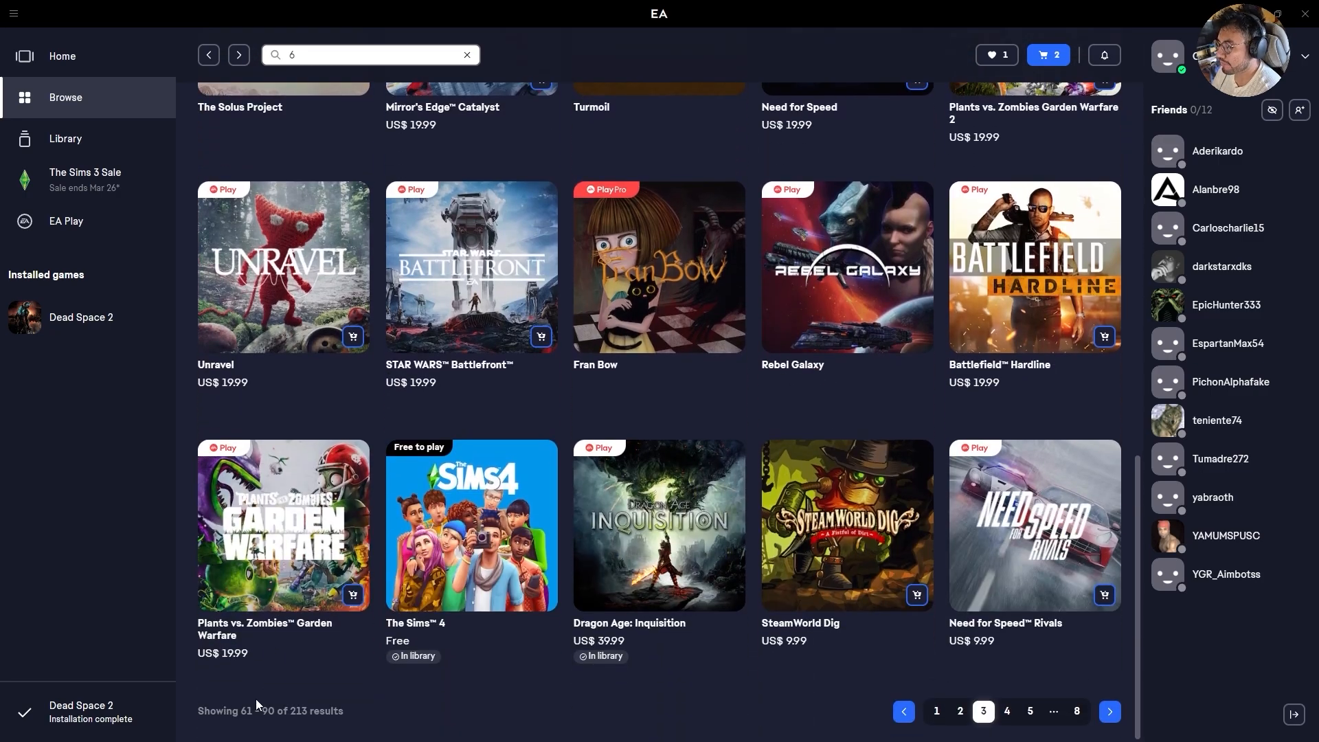
# Find Titanfall 2 on the third page of the catalogue and open its store page
pyautogui.scroll(13, 653, 494)
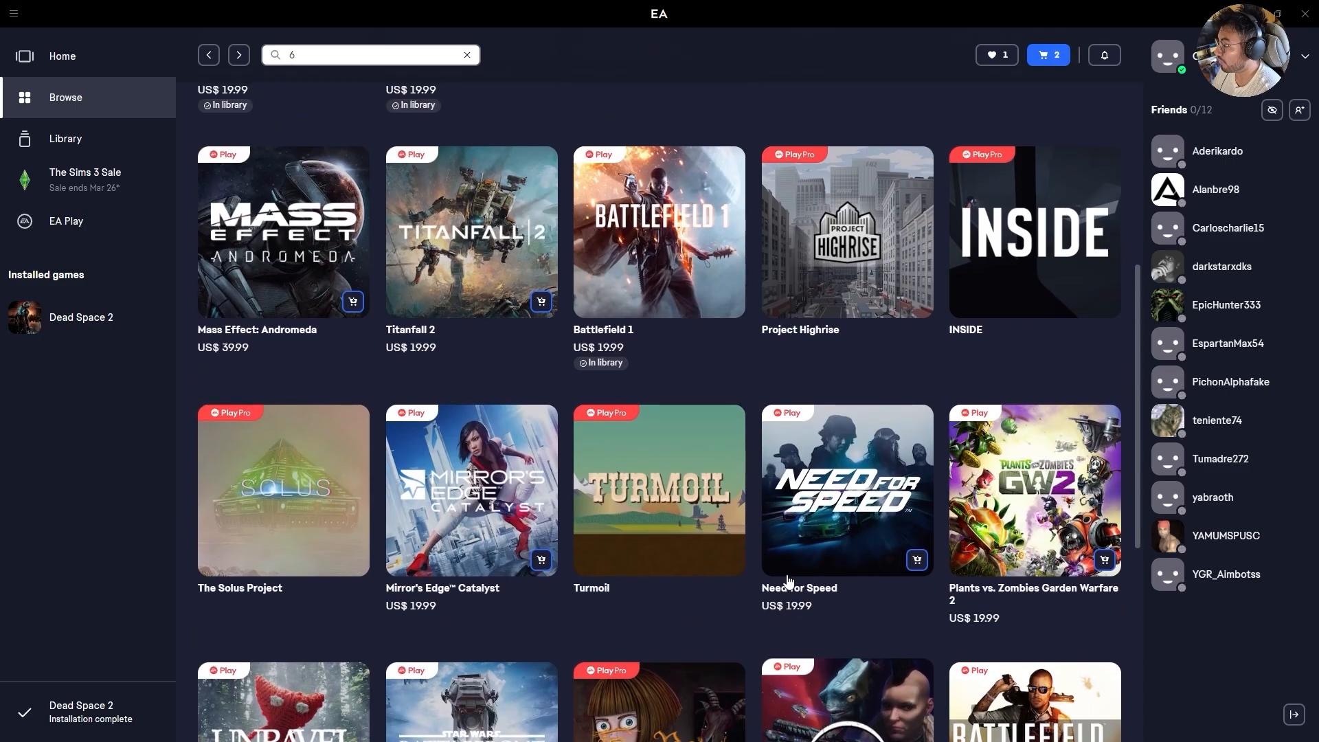
pyautogui.scroll(-5, 415, 460)
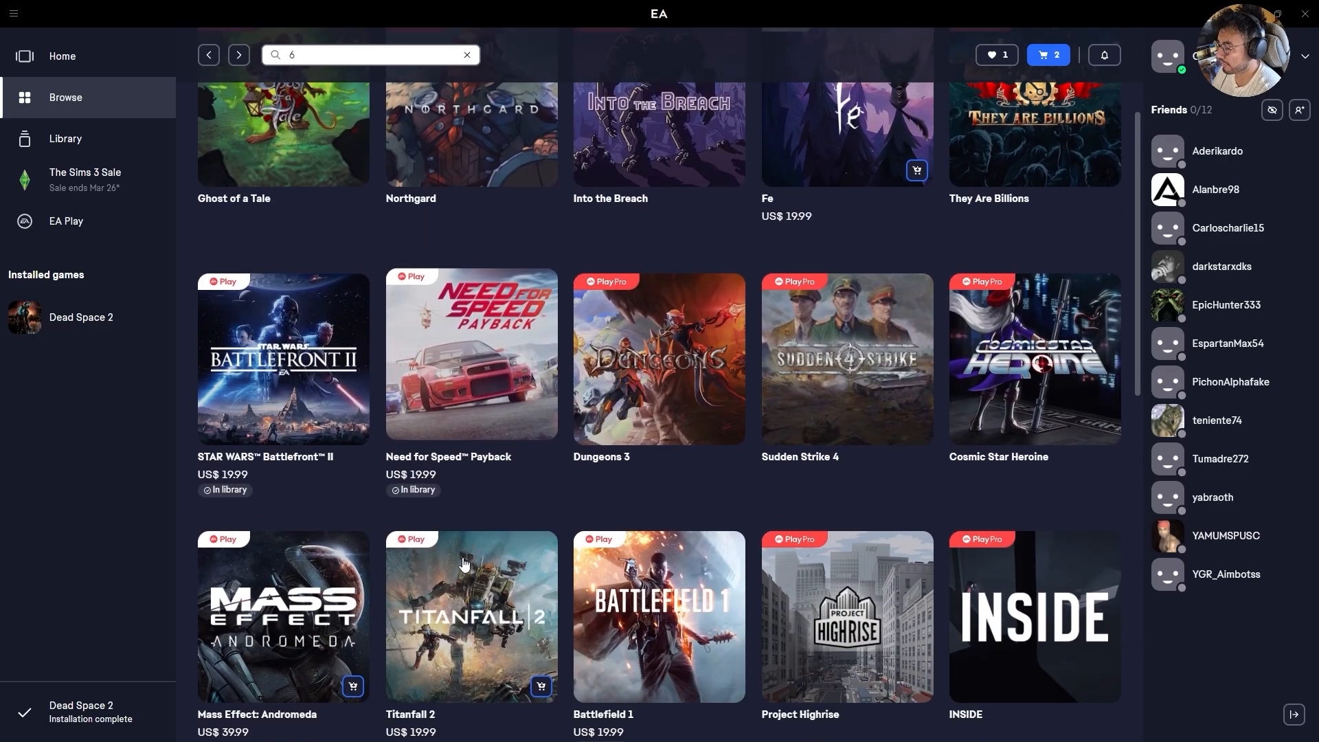
pyautogui.scroll(-3, 670, 607)
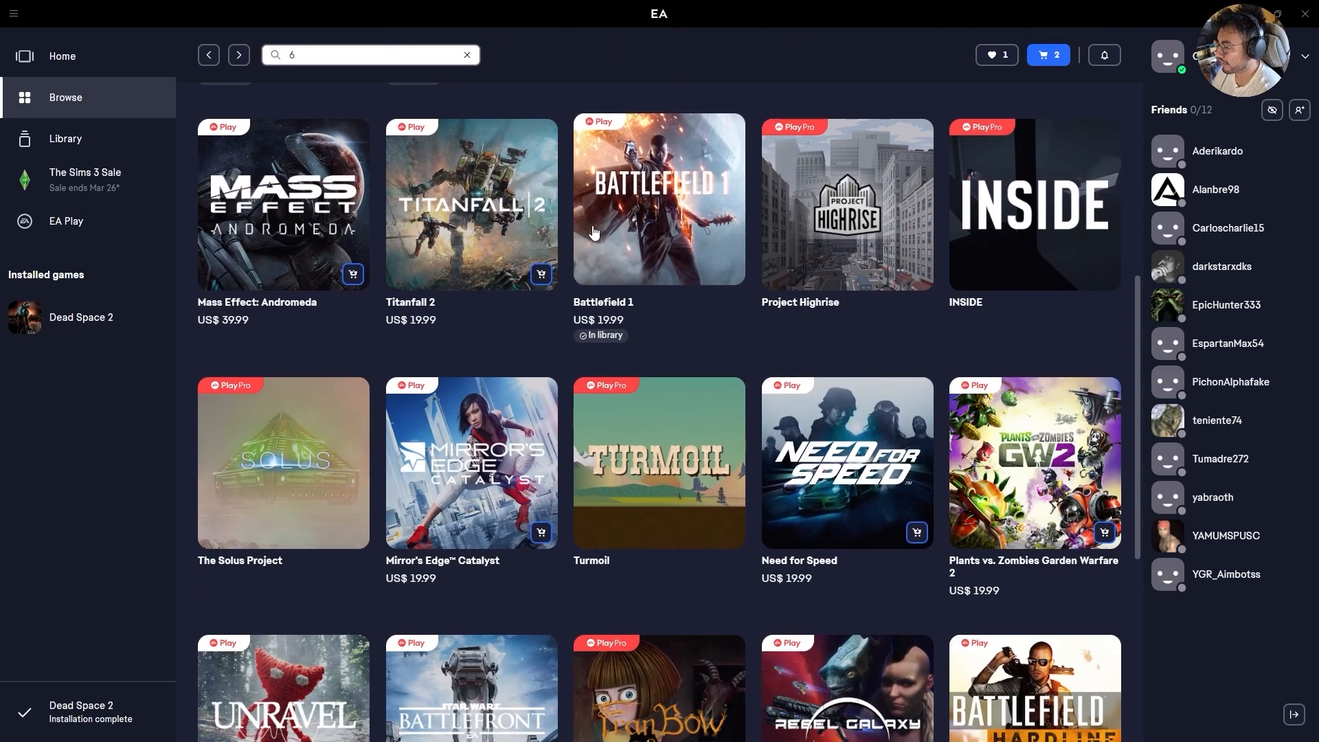
pyautogui.click(453, 207)
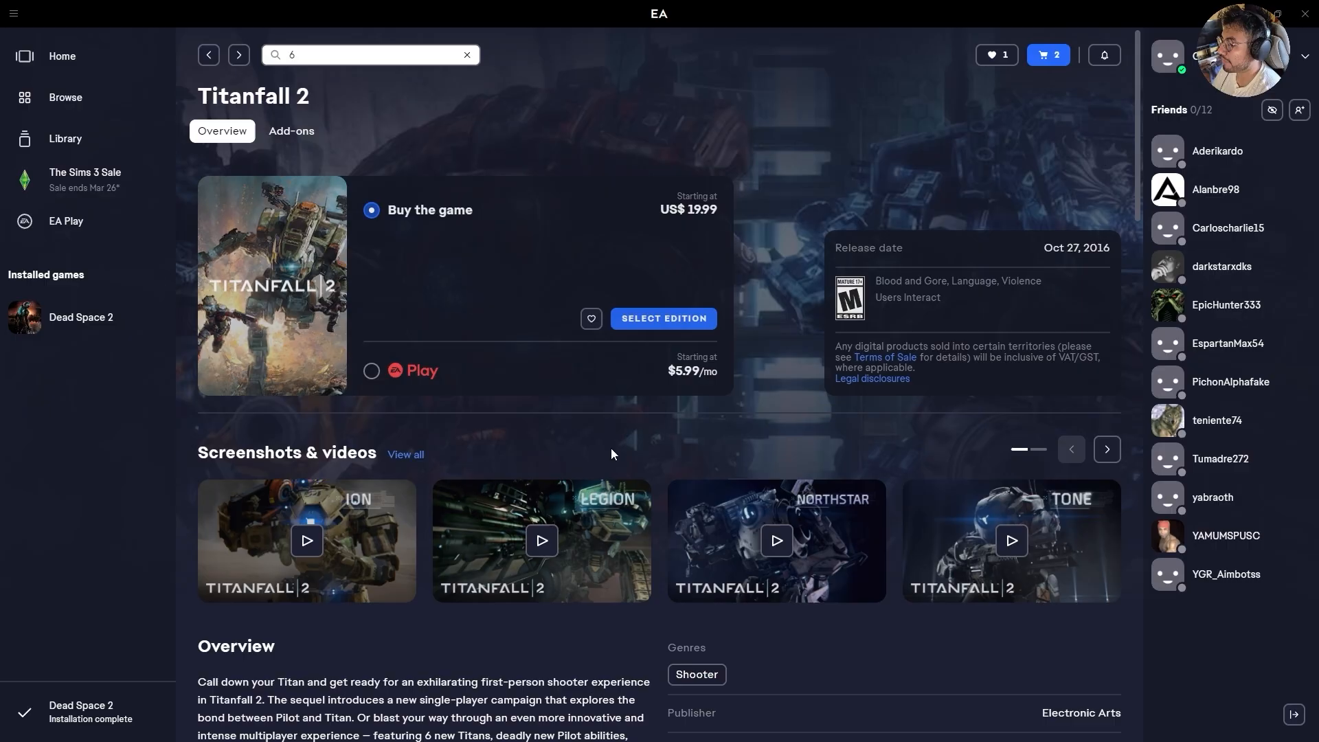
# View the Titanfall 2 screenshots at full size and close the gallery
pyautogui.click(1107, 449)
pyautogui.click(542, 541)
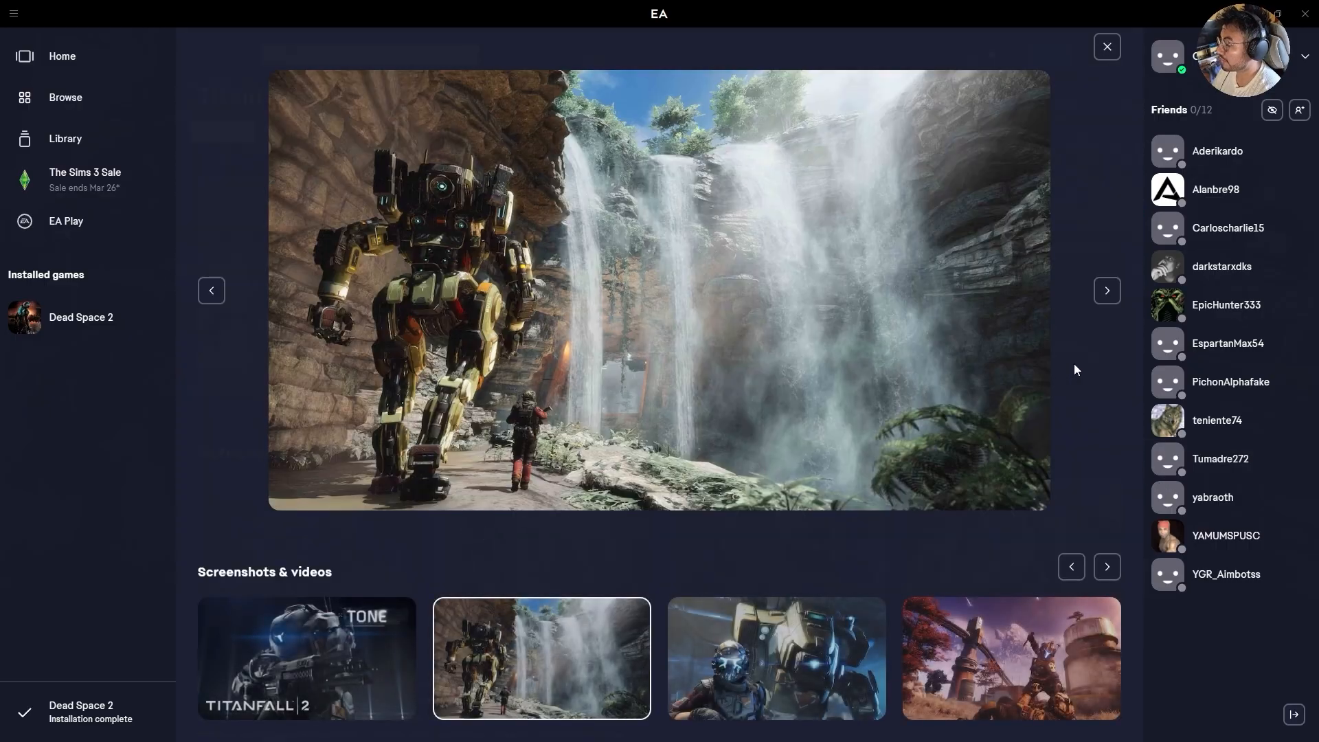
pyautogui.click(776, 658)
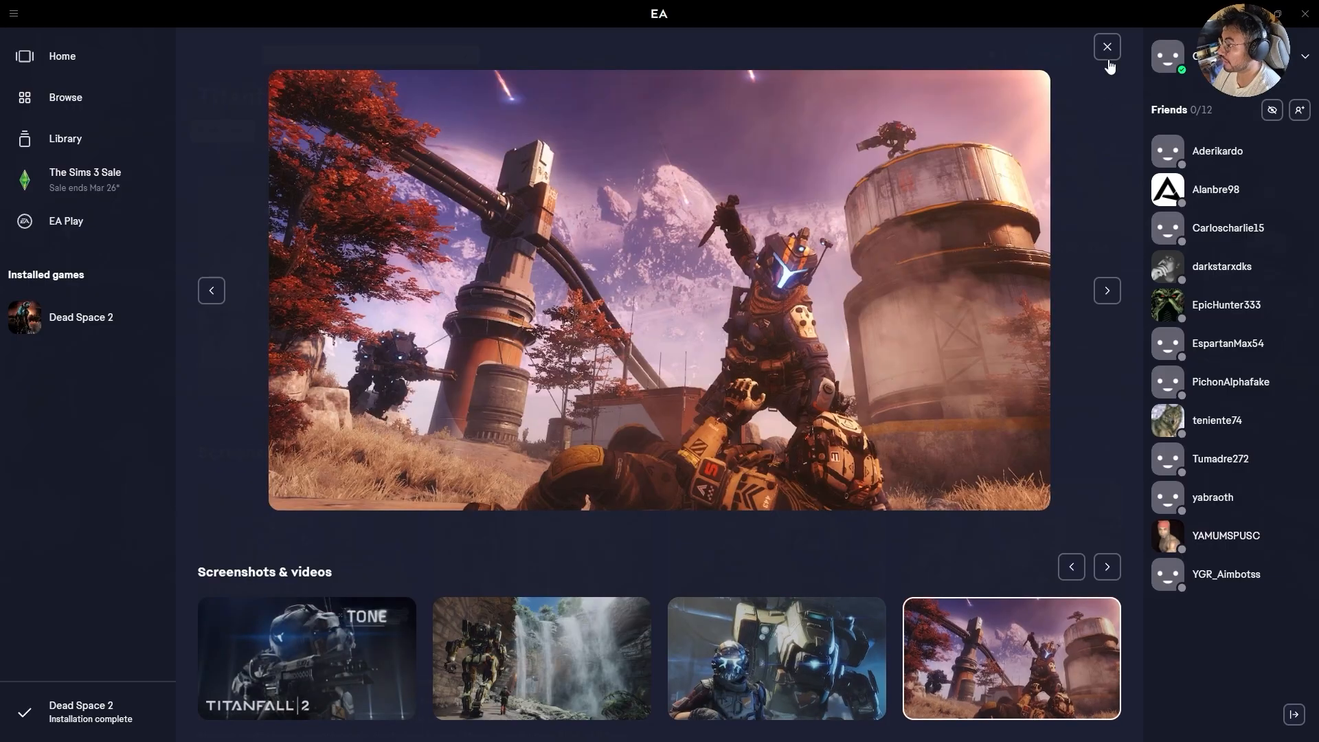
pyautogui.click(1107, 47)
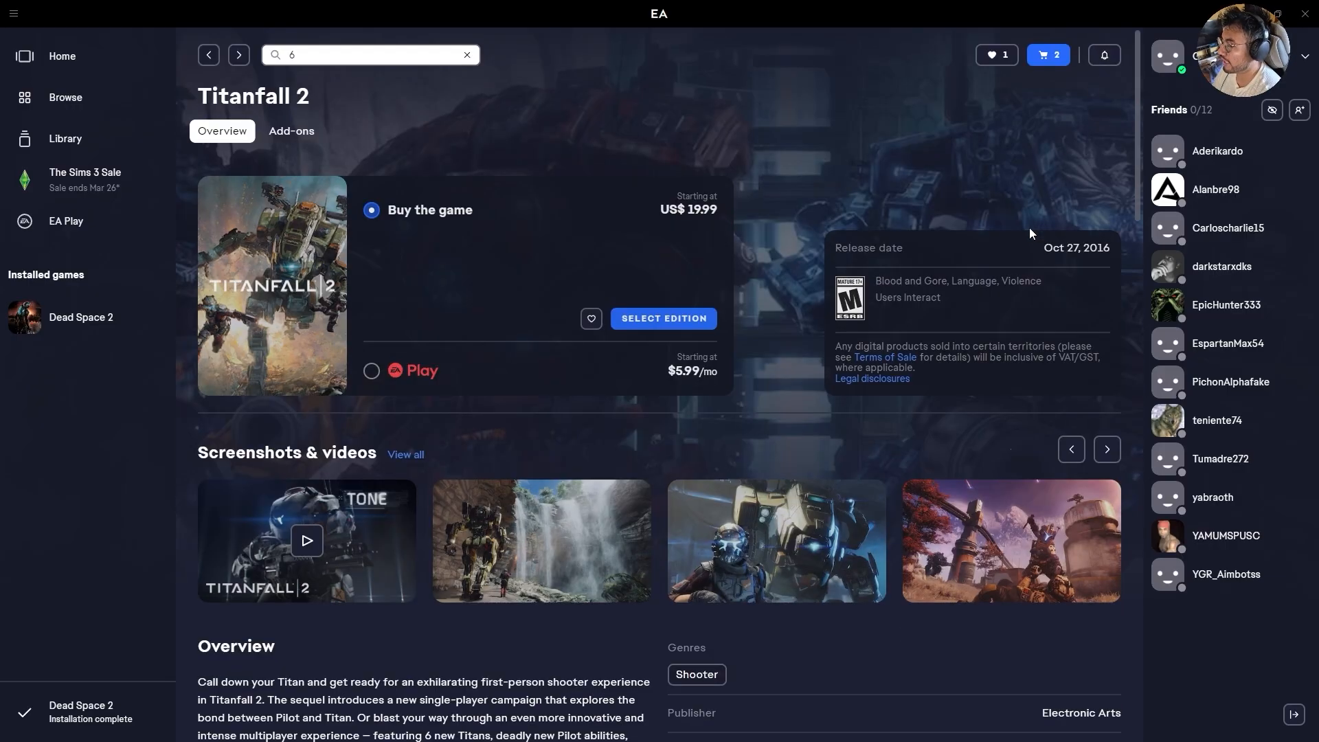
# Open the Titanfall 2 edition selection and compare the contents of the Standard and Ultimate editions
pyautogui.click(661, 328)
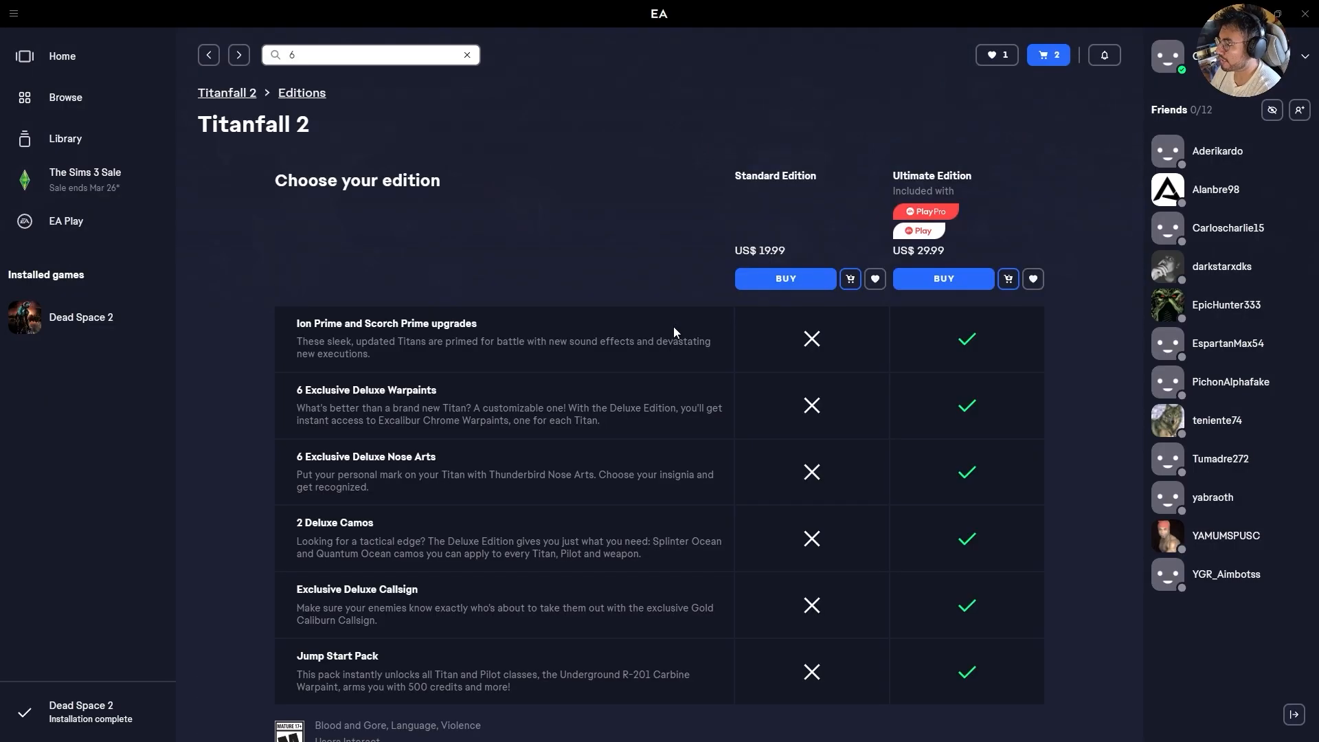
pyautogui.scroll(-3, 709, 464)
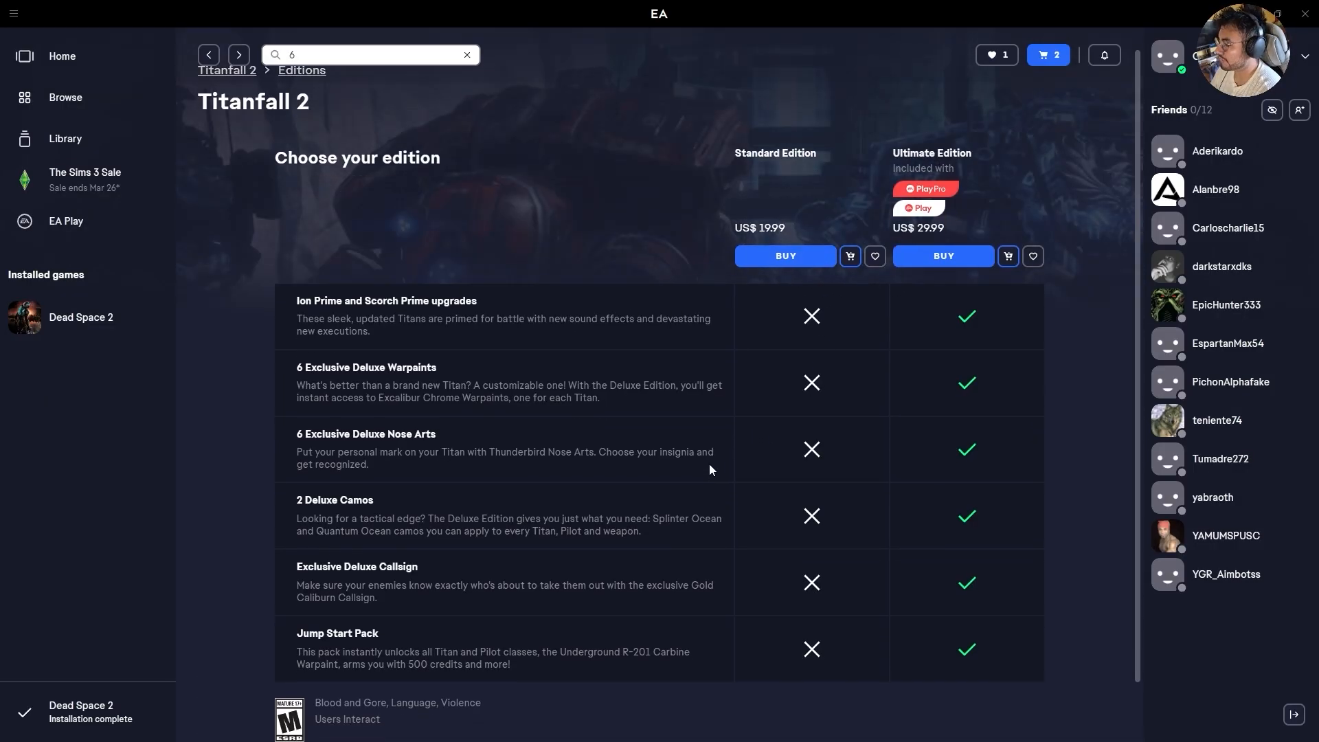
pyautogui.scroll(3, 832, 438)
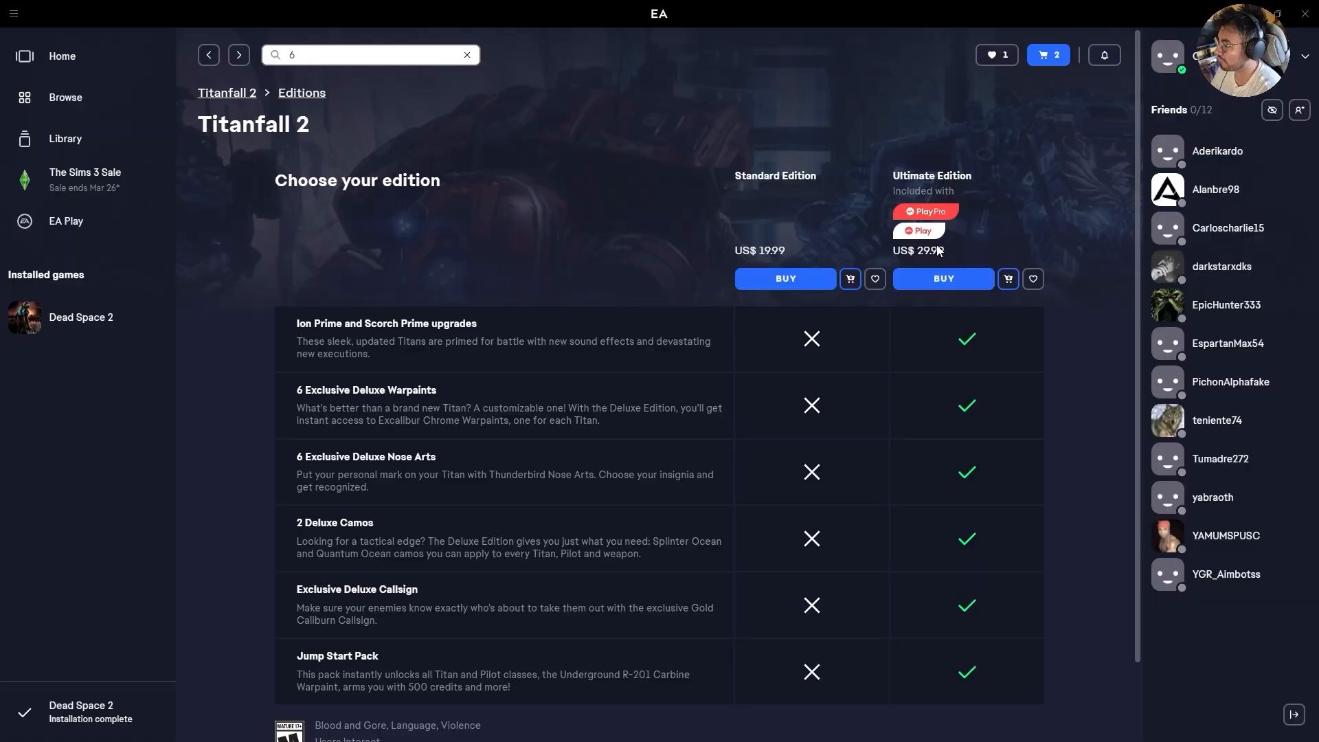
# Examine the credit card form and its country options in the Titanfall 2 Standard Edition checkout, leaving without paying
pyautogui.click(789, 279)
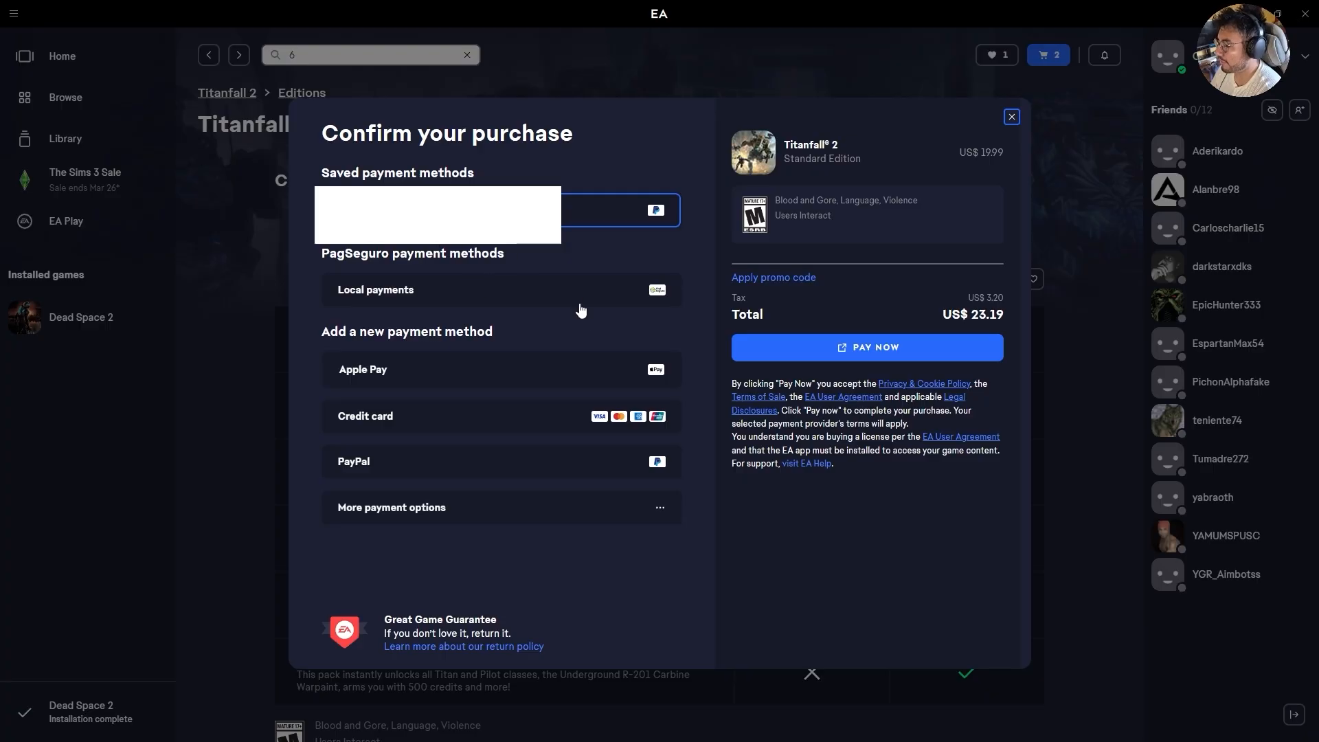
pyautogui.click(379, 421)
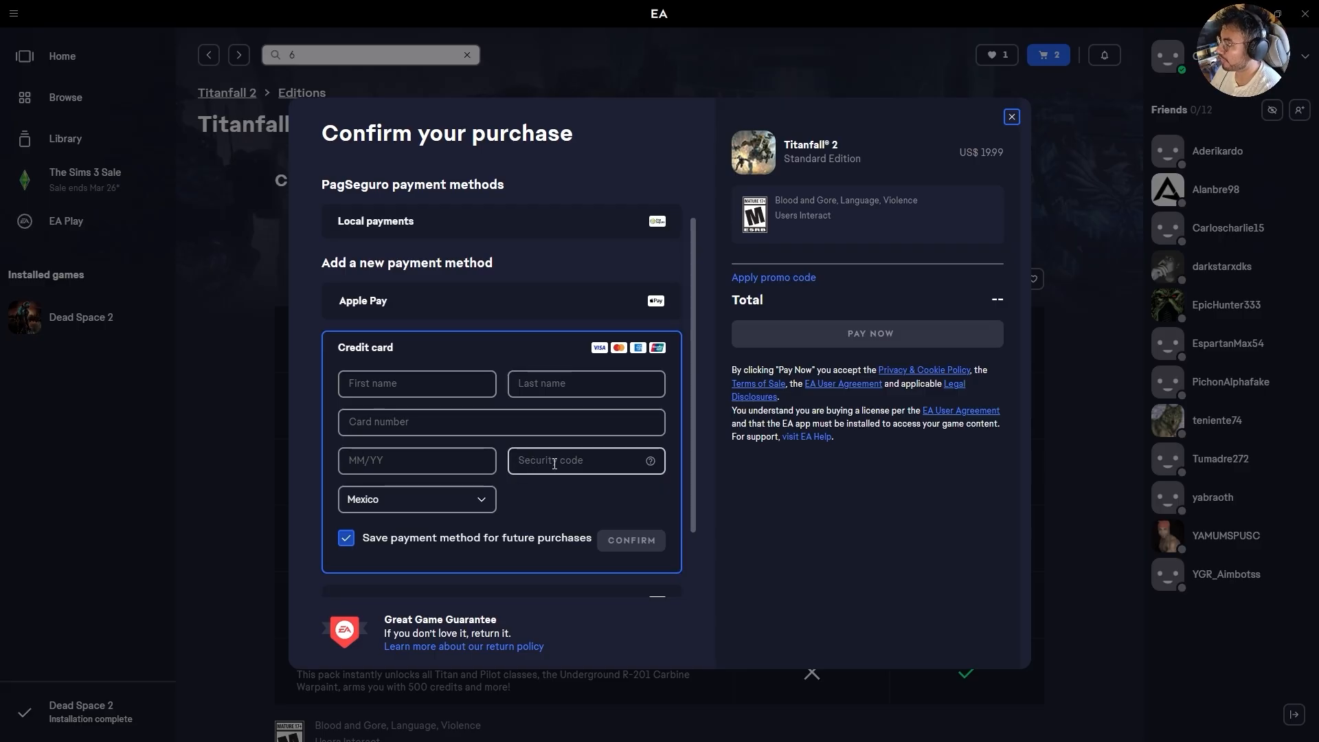
pyautogui.click(447, 505)
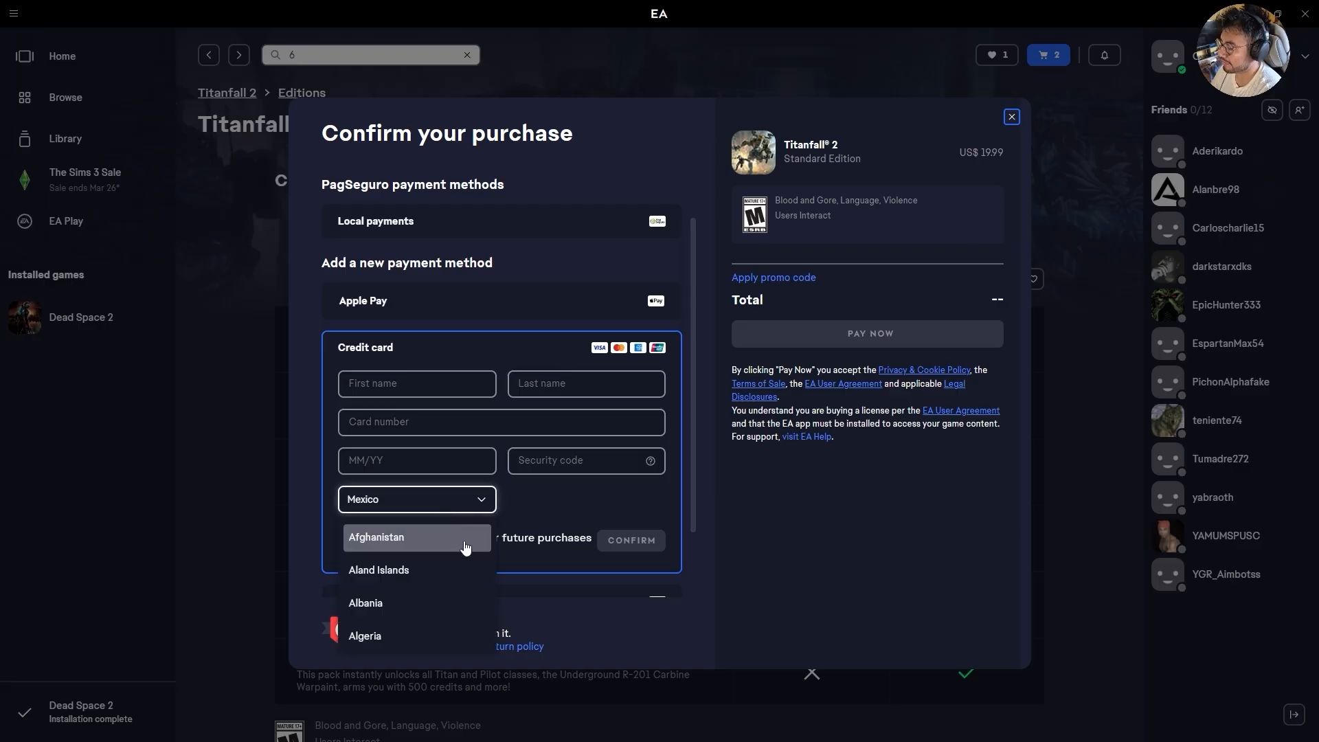
pyautogui.scroll(-13, 465, 546)
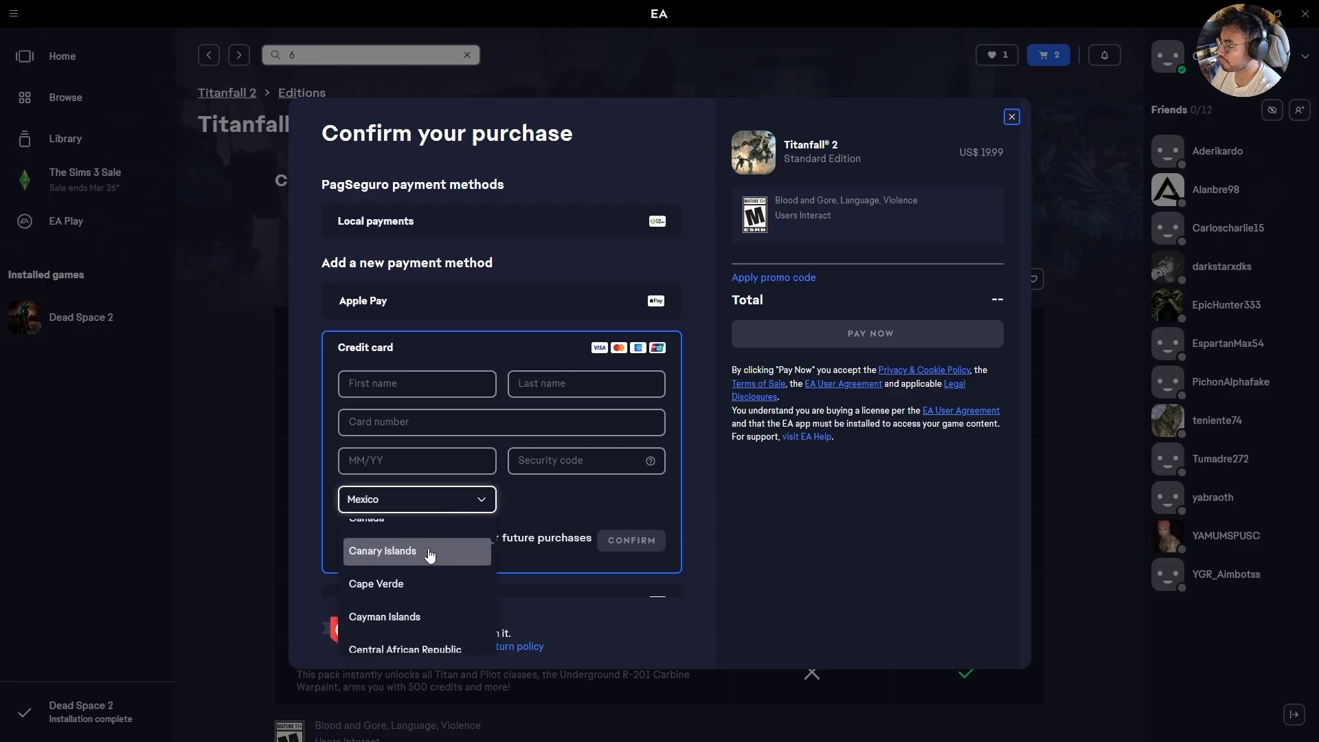
pyautogui.scroll(-7, 436, 548)
pyautogui.click(567, 504)
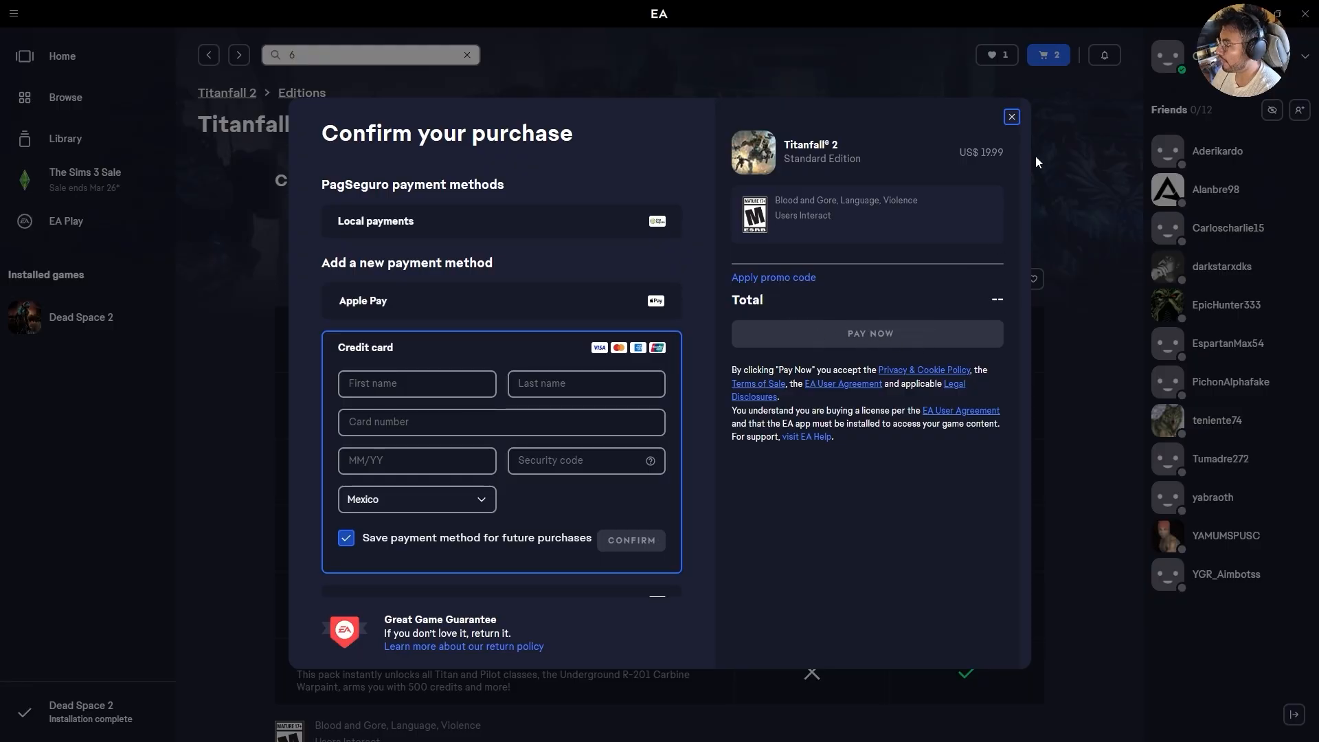
pyautogui.click(1011, 118)
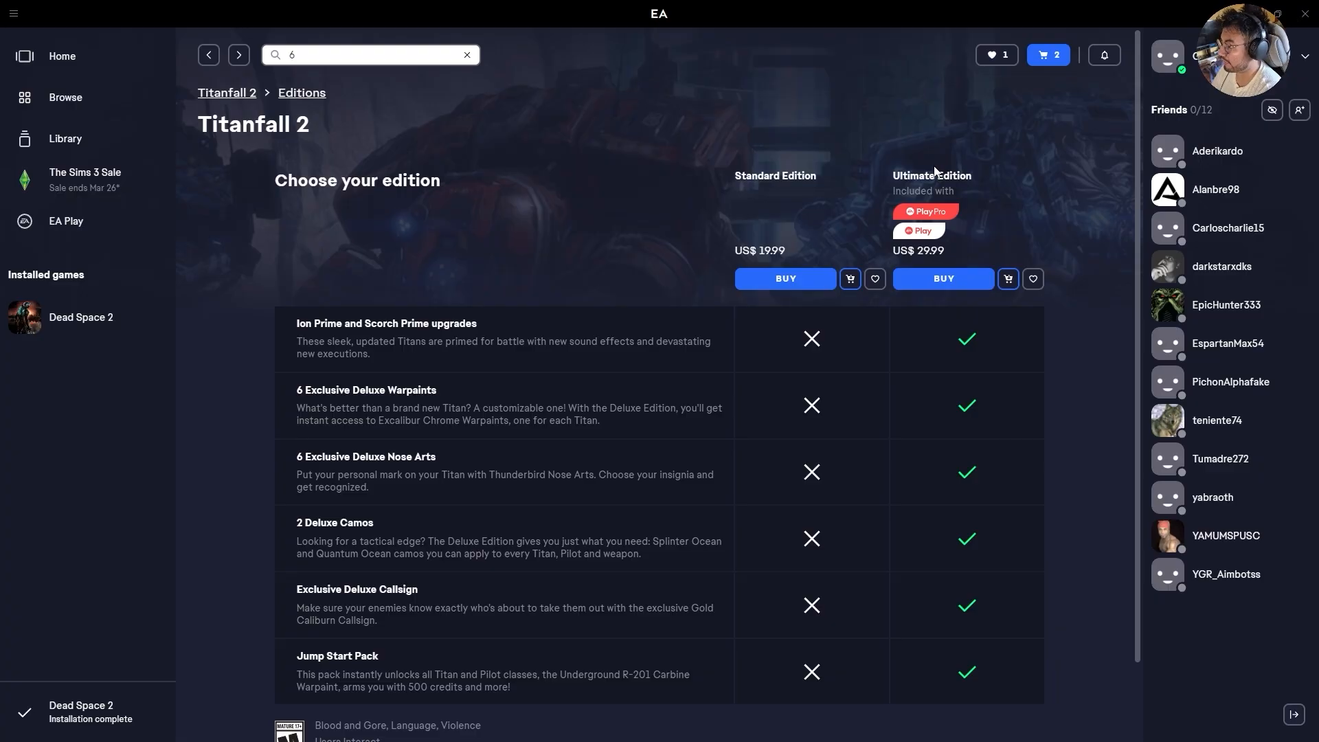
# Open the game library and expand My games to show every owned game
pyautogui.click(77, 141)
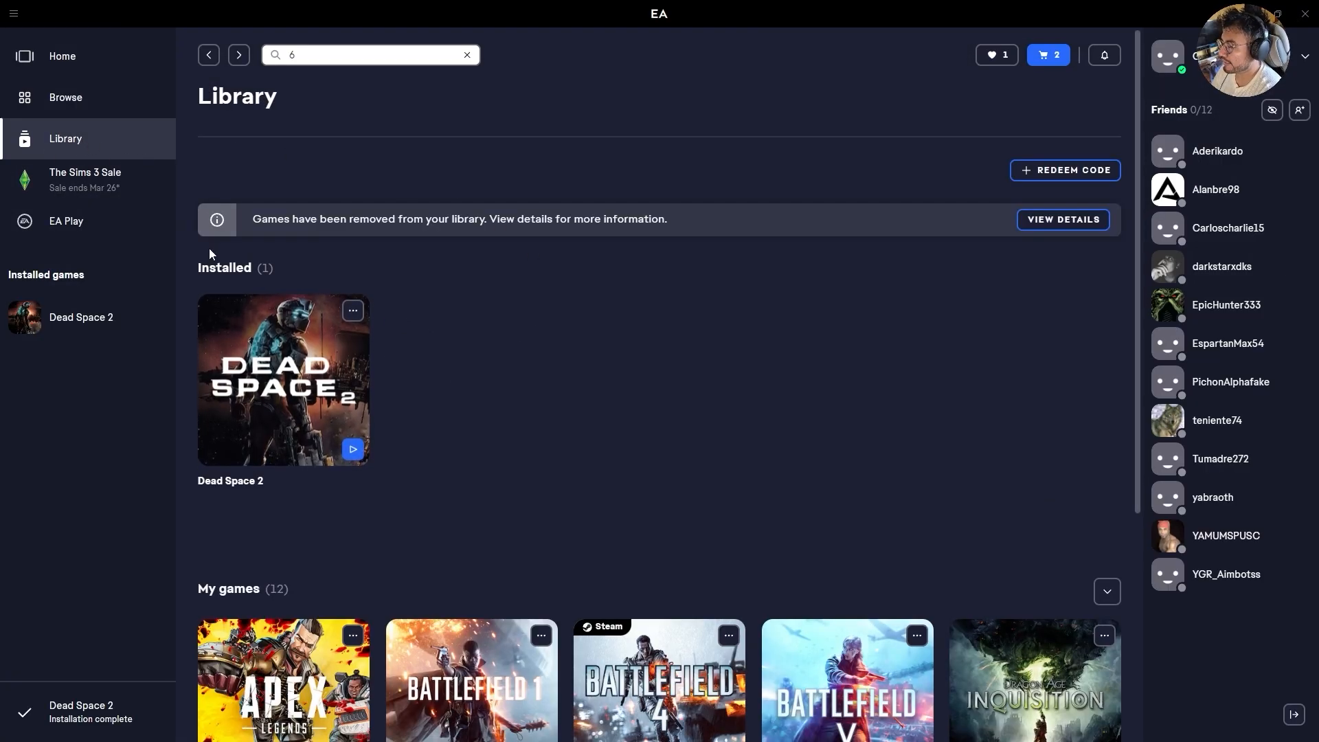
pyautogui.scroll(-1, 353, 313)
pyautogui.scroll(-4, 354, 313)
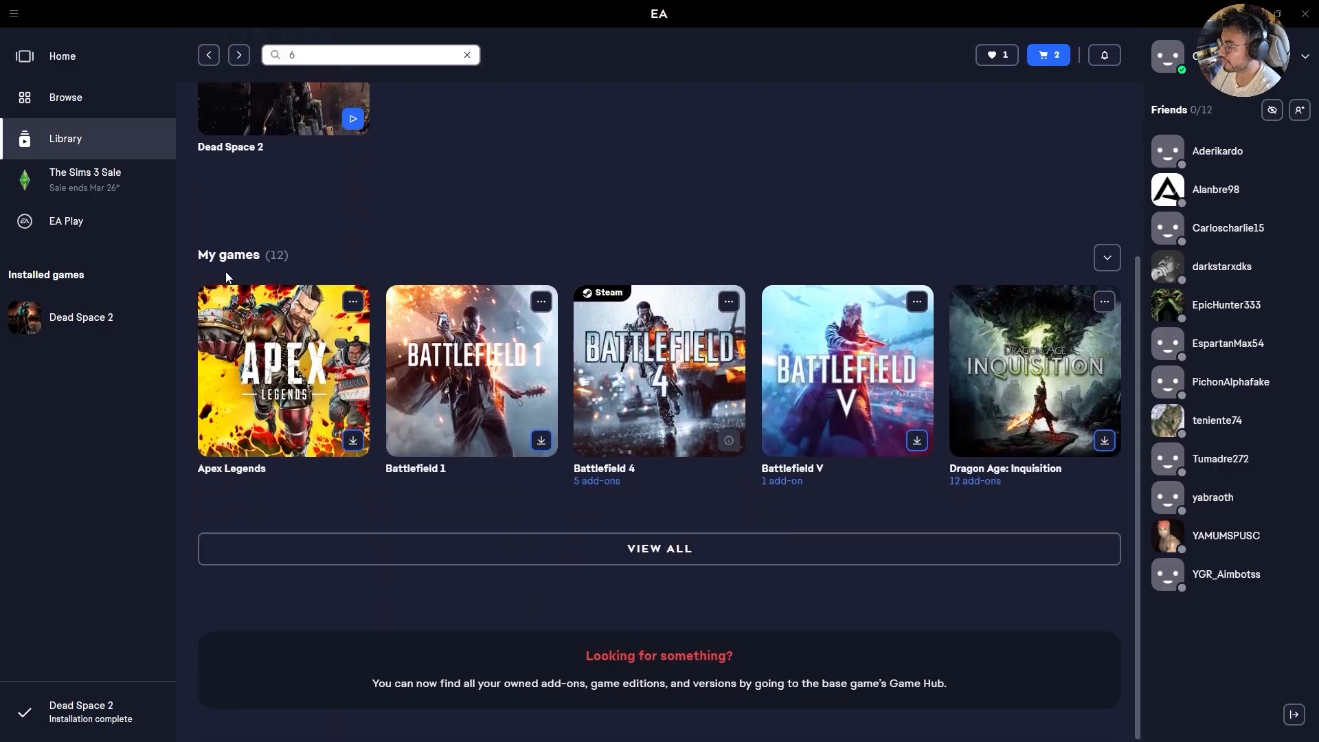
pyautogui.click(637, 553)
# Look through the owned games, view the Dragon Age: Inquisition page and return to the library
pyautogui.scroll(-2, 755, 509)
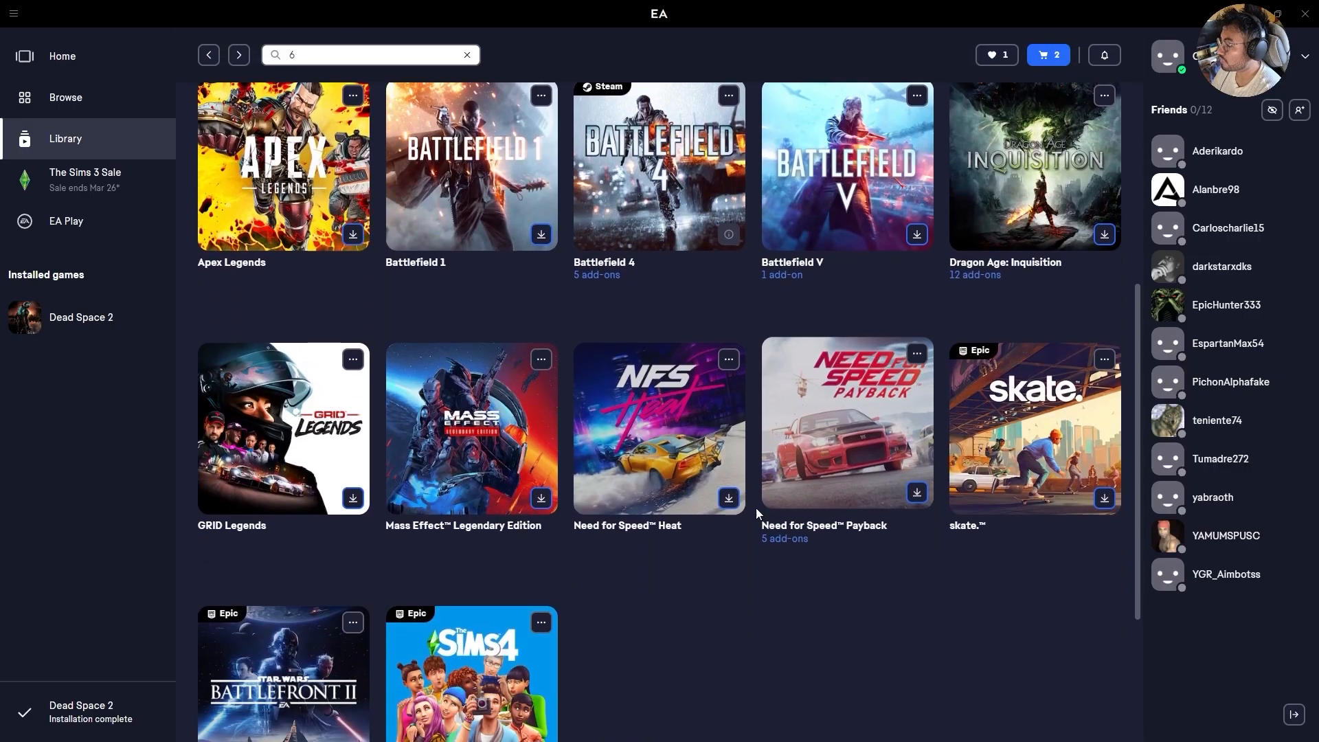
pyautogui.scroll(-2, 585, 484)
pyautogui.scroll(3, 485, 456)
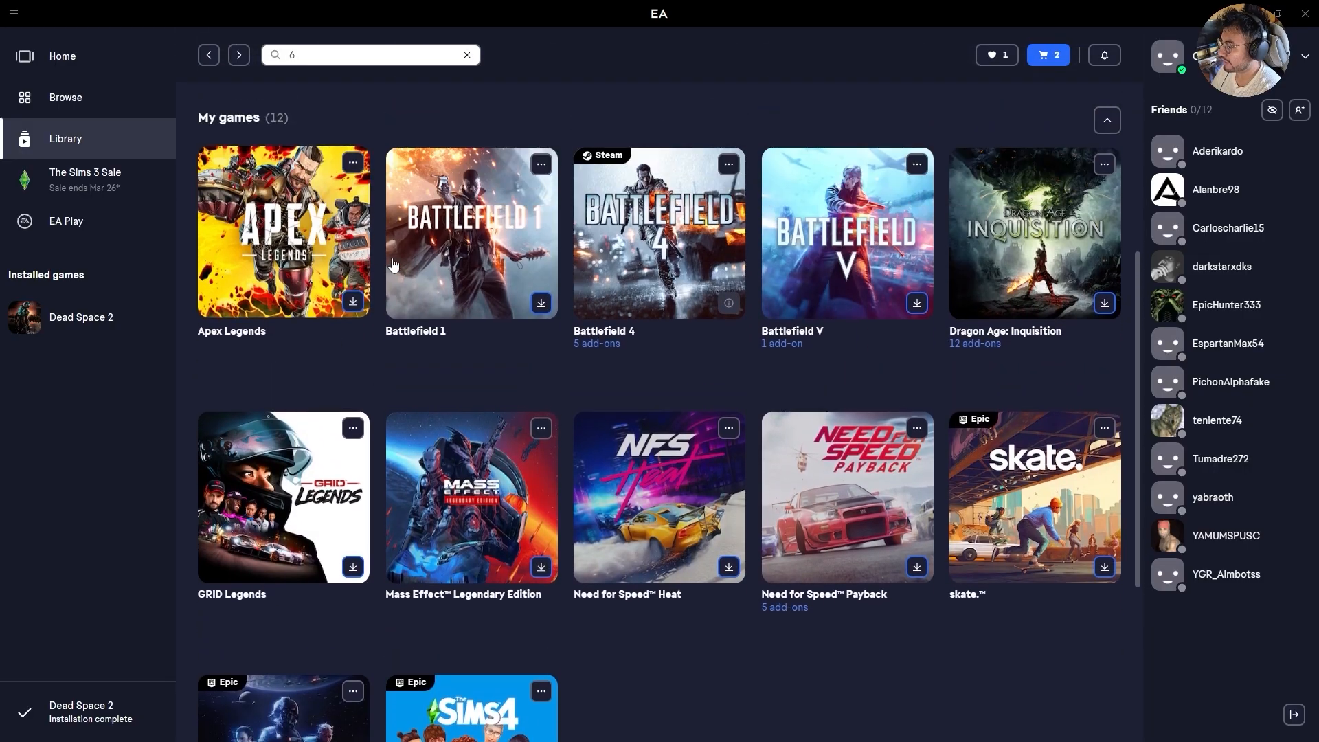
pyautogui.scroll(-1, 560, 530)
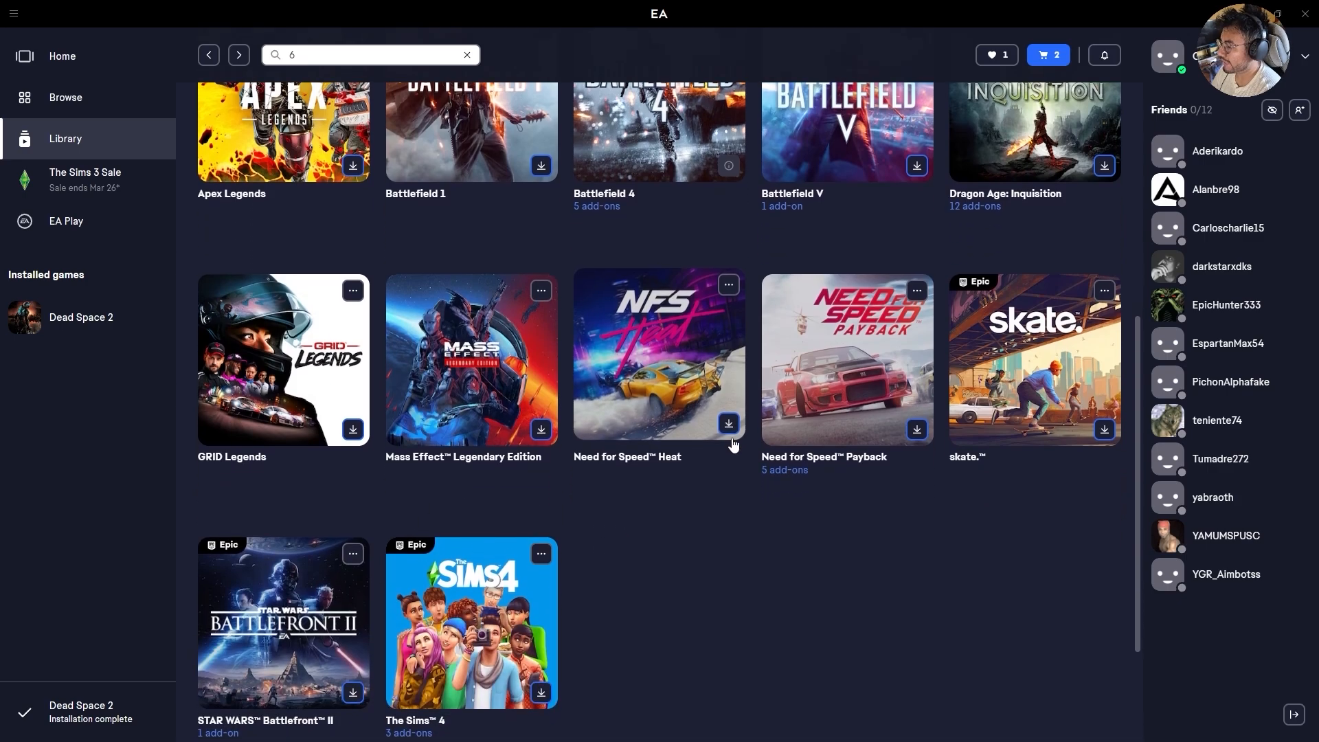
pyautogui.scroll(2, 526, 362)
pyautogui.scroll(-1, 867, 382)
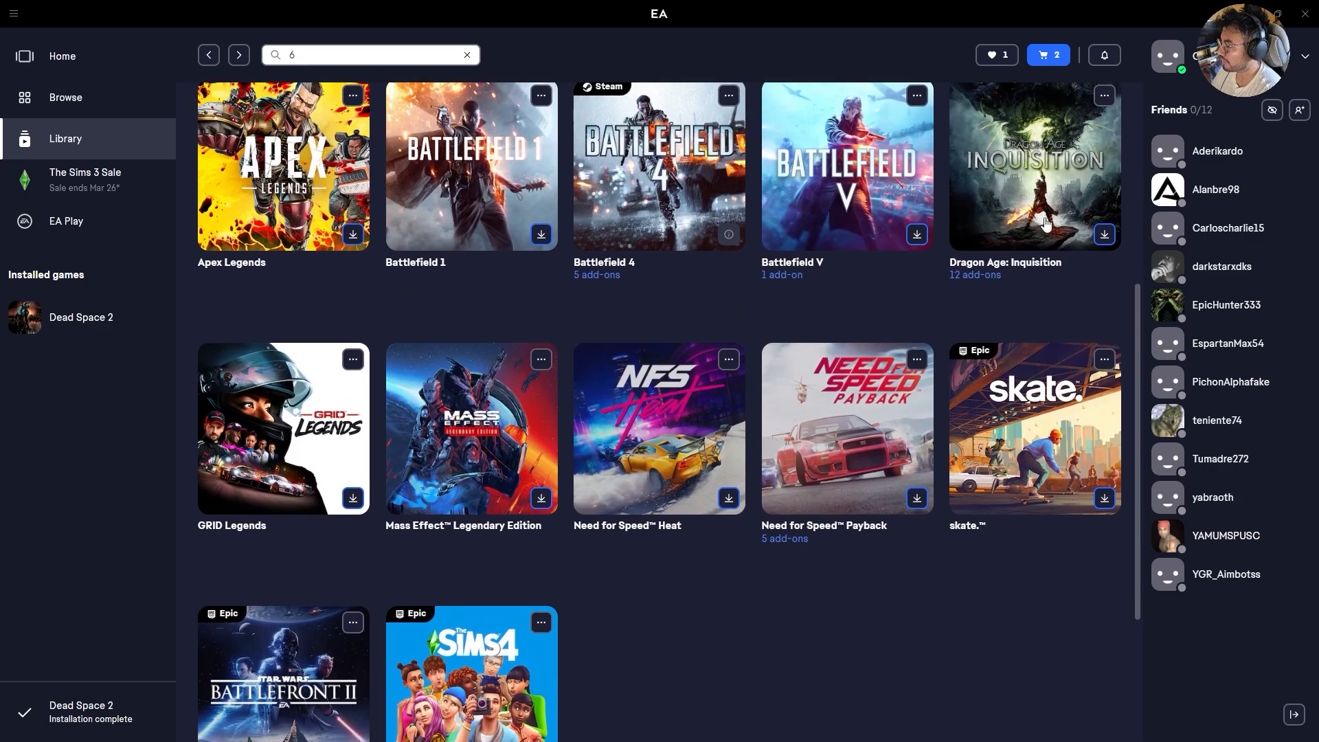
pyautogui.click(1065, 222)
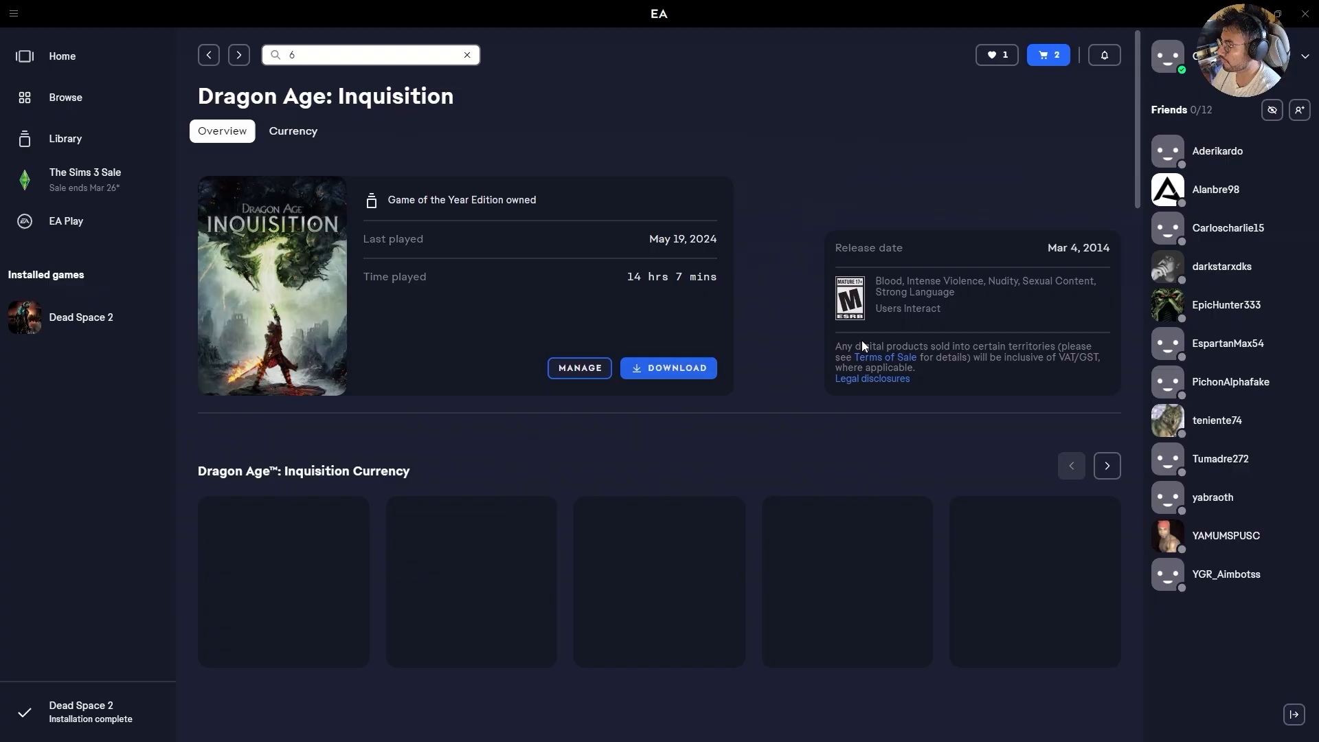
pyautogui.press('Escape')
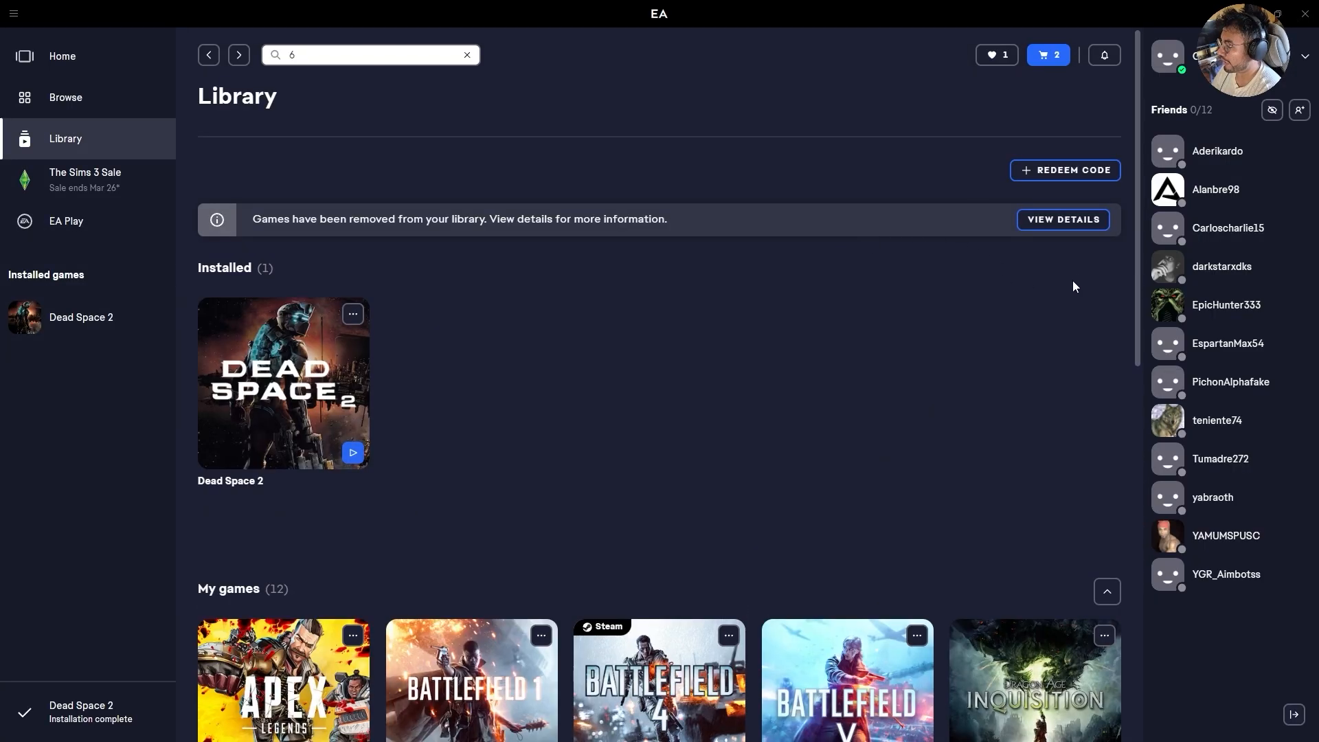
# Open the download options for Dragon Age: Inquisition and review its add-ons, keeping all of them selected
pyautogui.scroll(-6, 1041, 460)
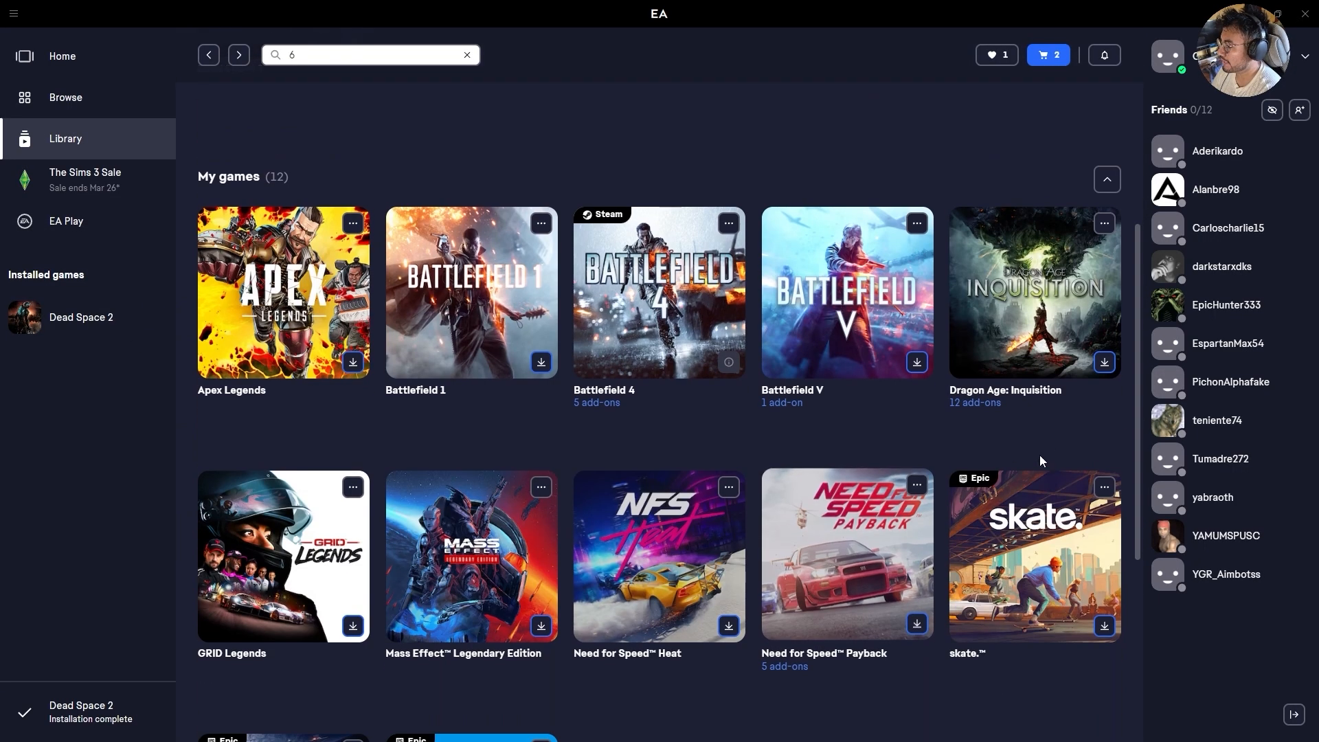
pyautogui.click(1105, 358)
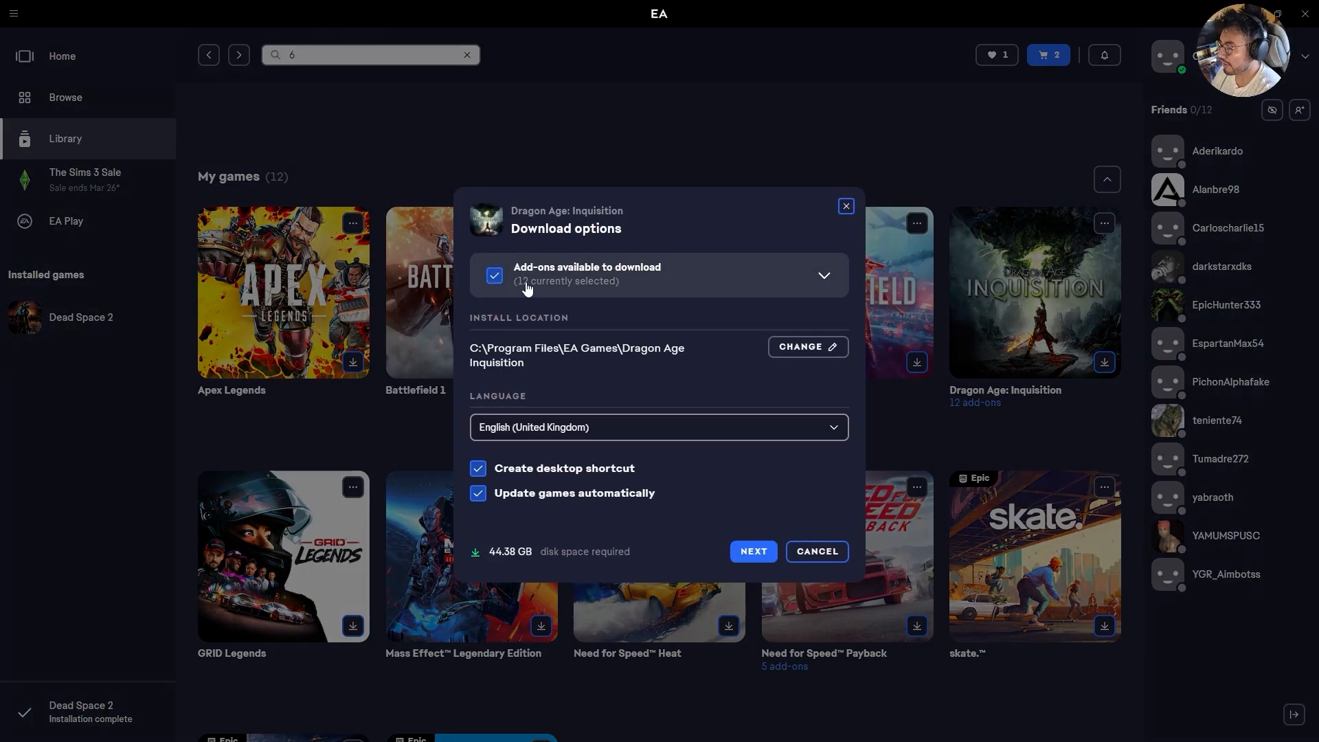
pyautogui.click(733, 268)
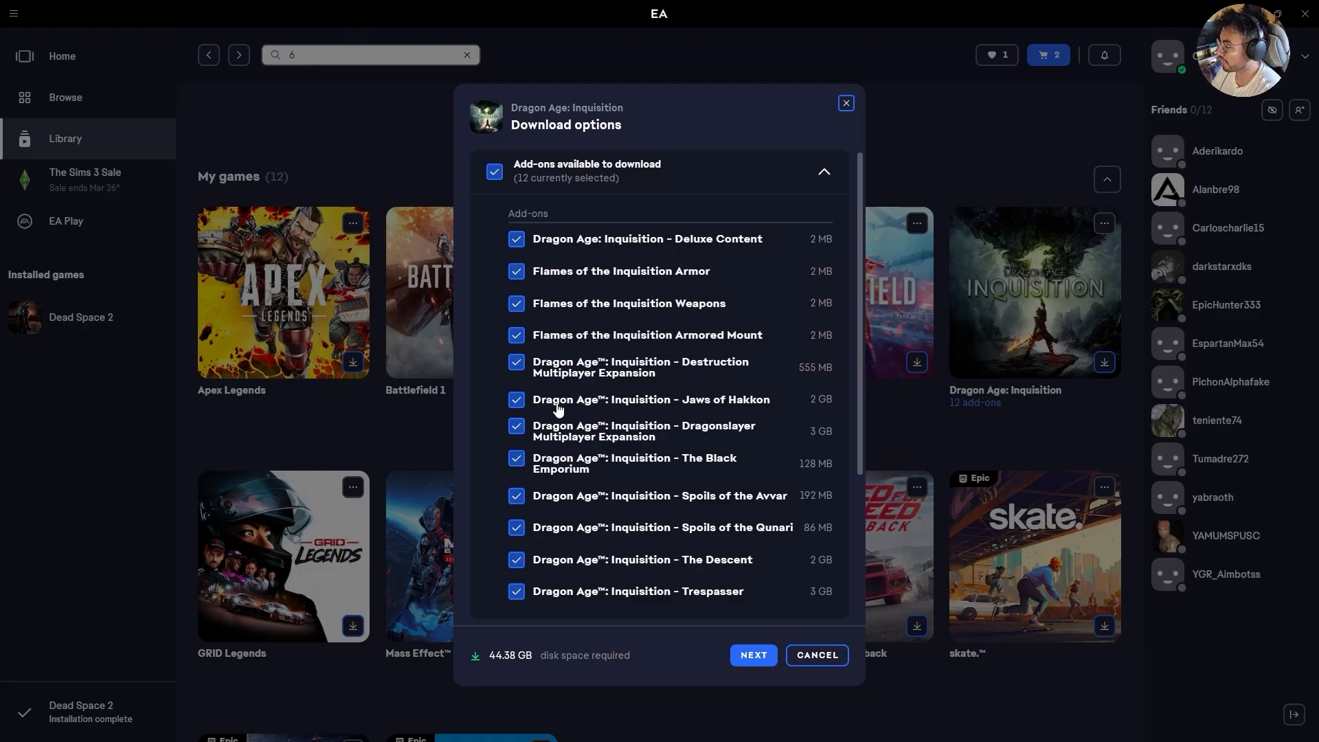
pyautogui.scroll(-5, 690, 420)
pyautogui.scroll(5, 720, 414)
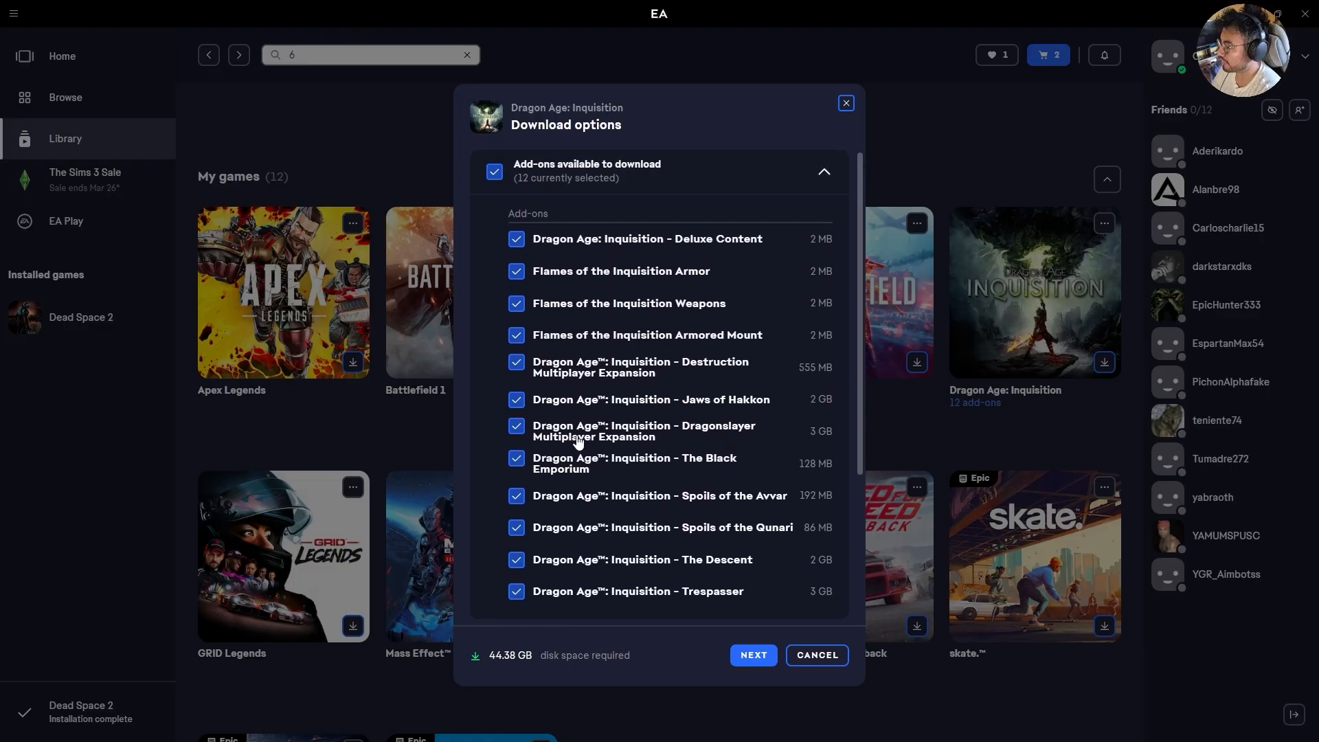
pyautogui.click(496, 172)
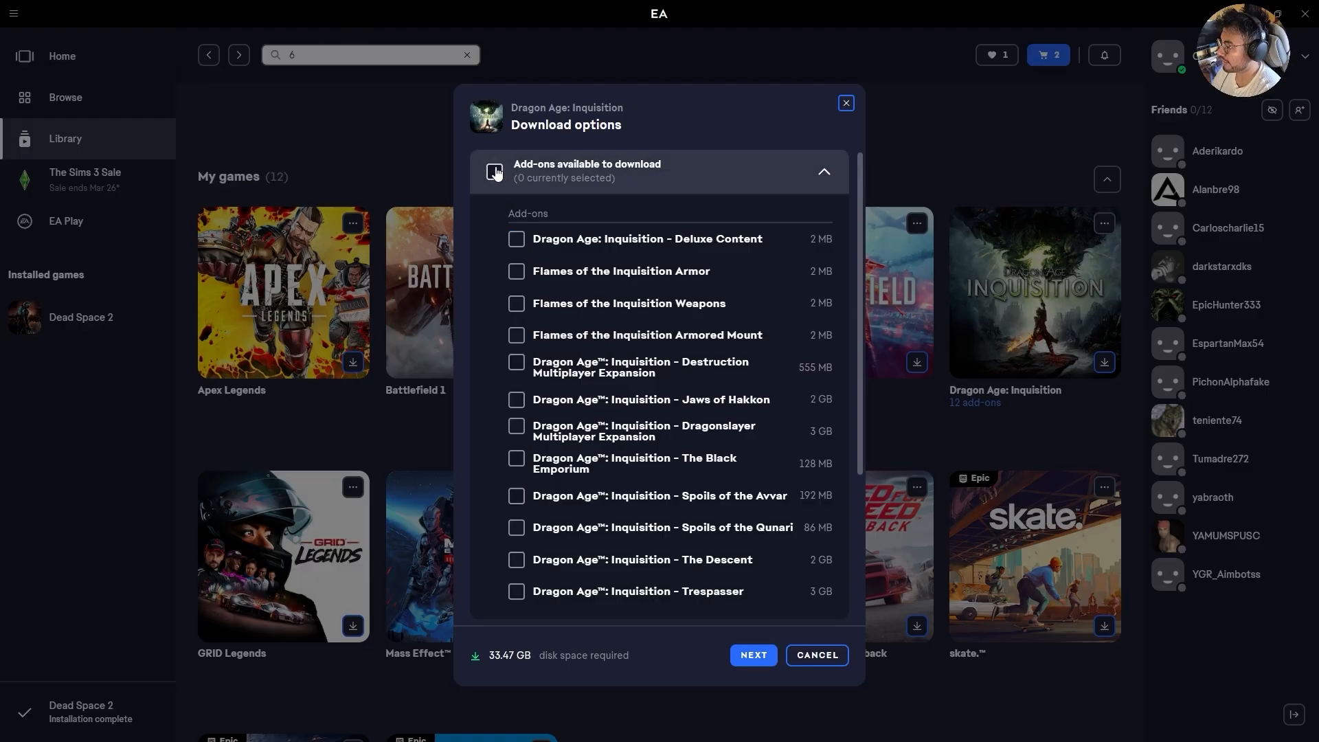
pyautogui.click(496, 173)
pyautogui.click(824, 172)
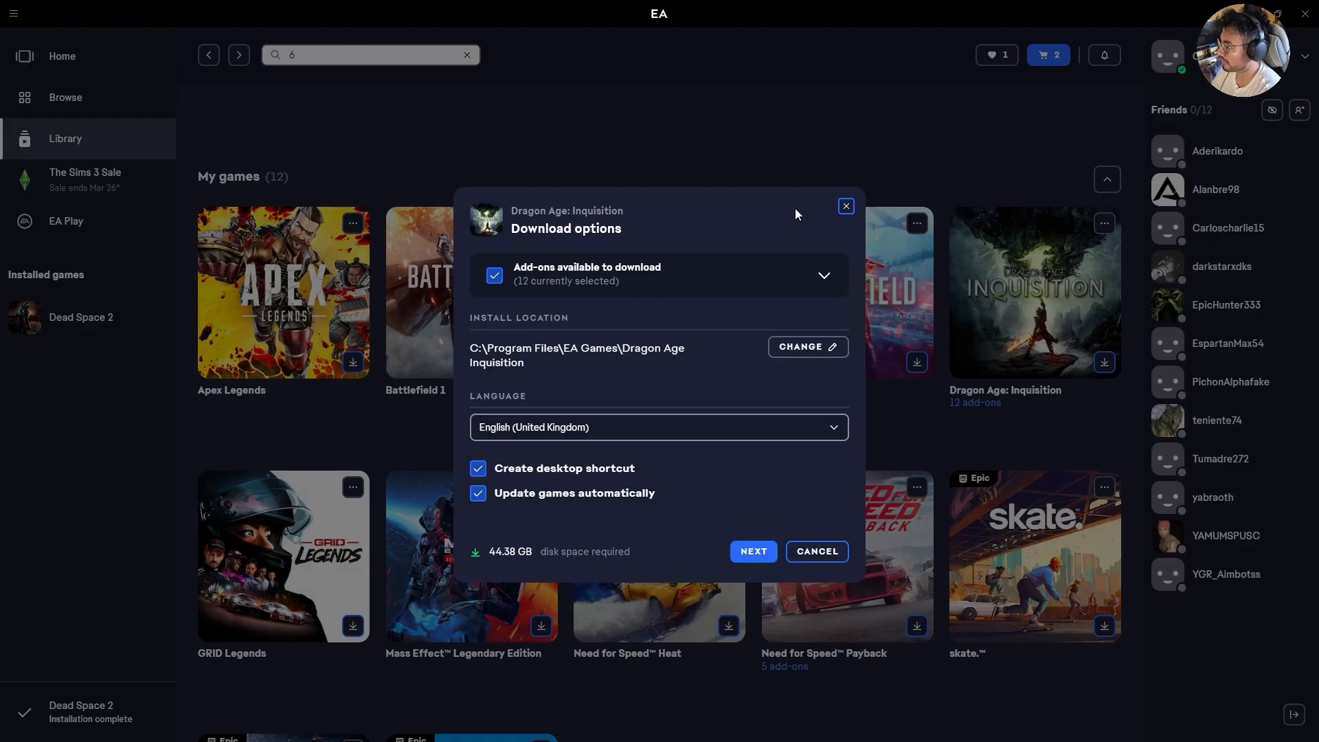
# Set the Dragon Age: Inquisition download language to English (United States)
pyautogui.click(565, 437)
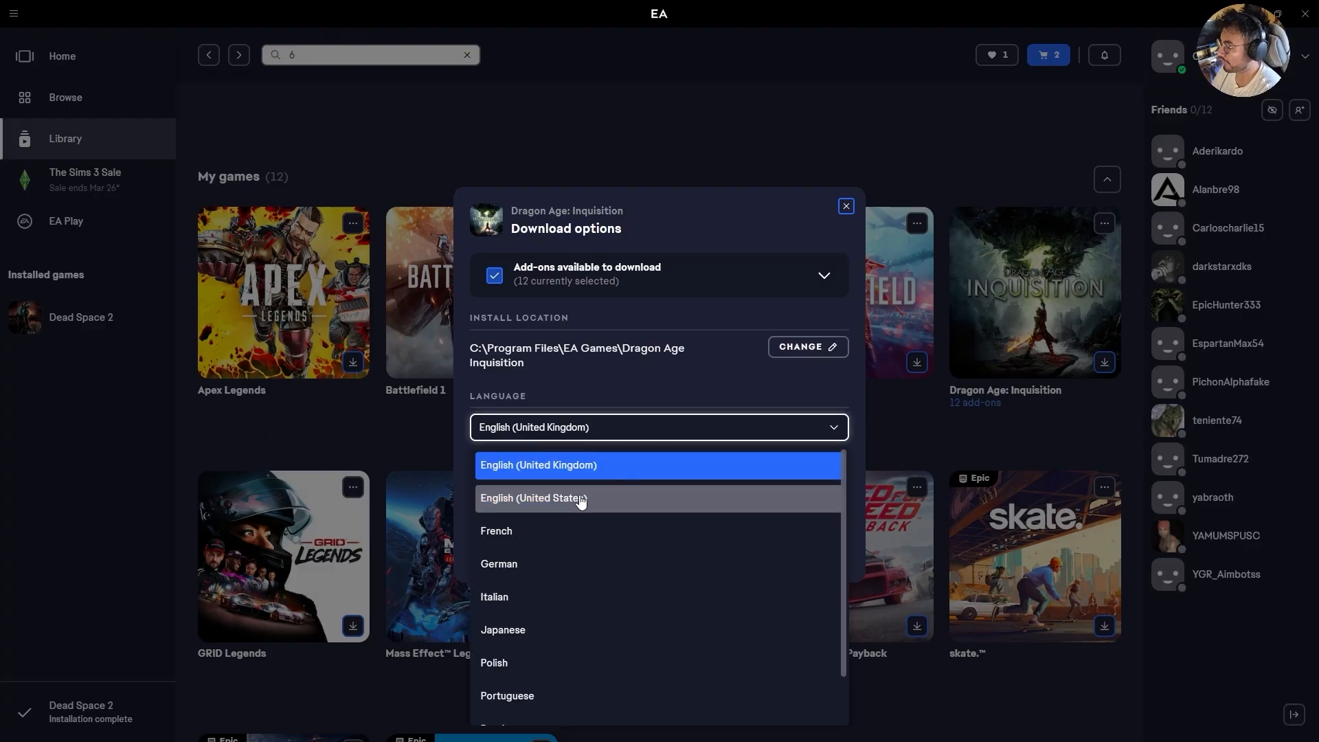
pyautogui.click(582, 502)
pyautogui.click(524, 434)
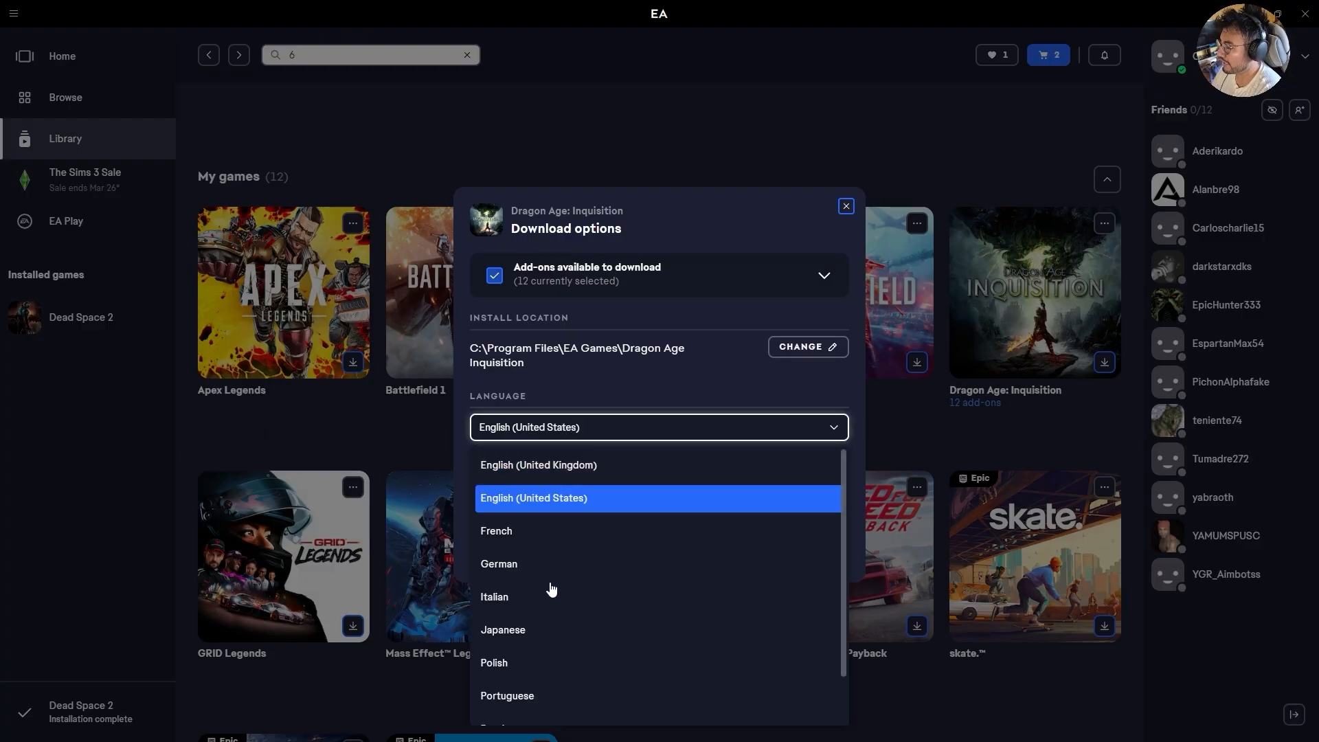
pyautogui.scroll(-2, 550, 589)
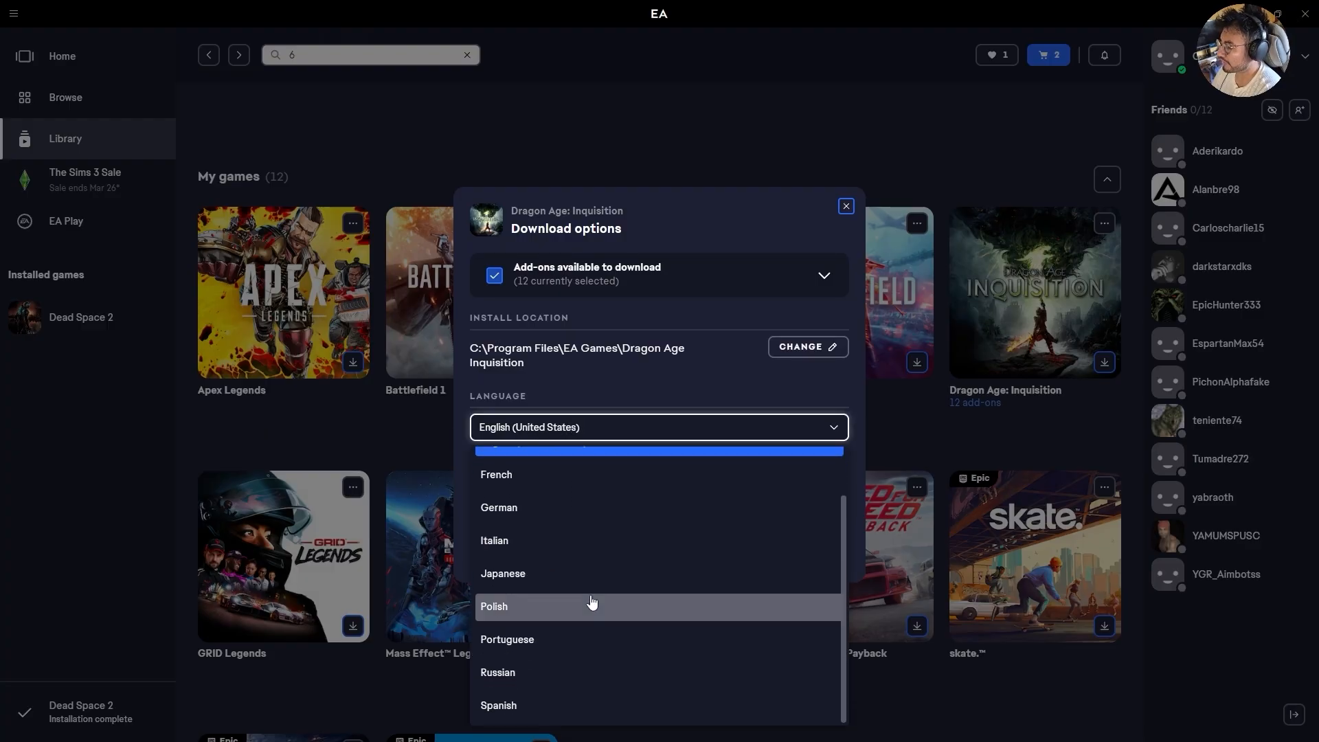
pyautogui.click(695, 382)
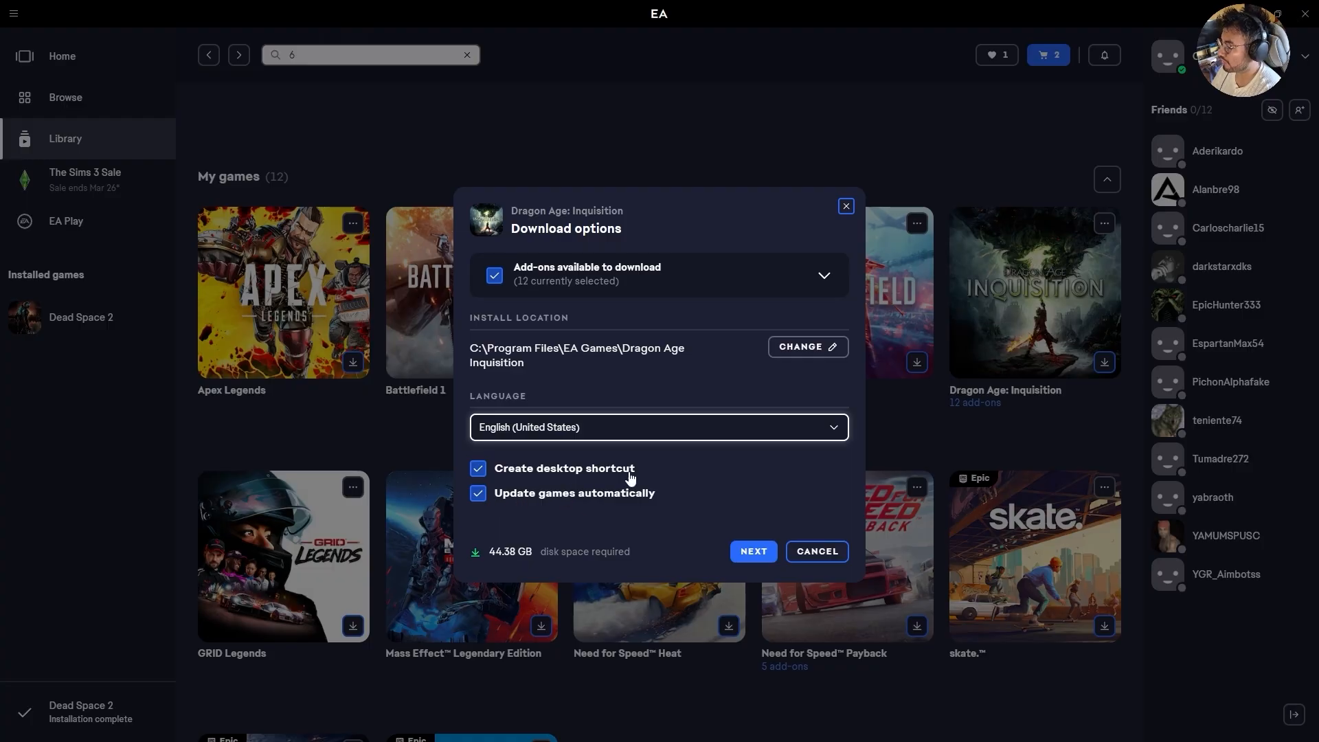
# Check the install folder selection without changing it, and start the Dragon Age: Inquisition download by accepting the terms of play
pyautogui.click(806, 349)
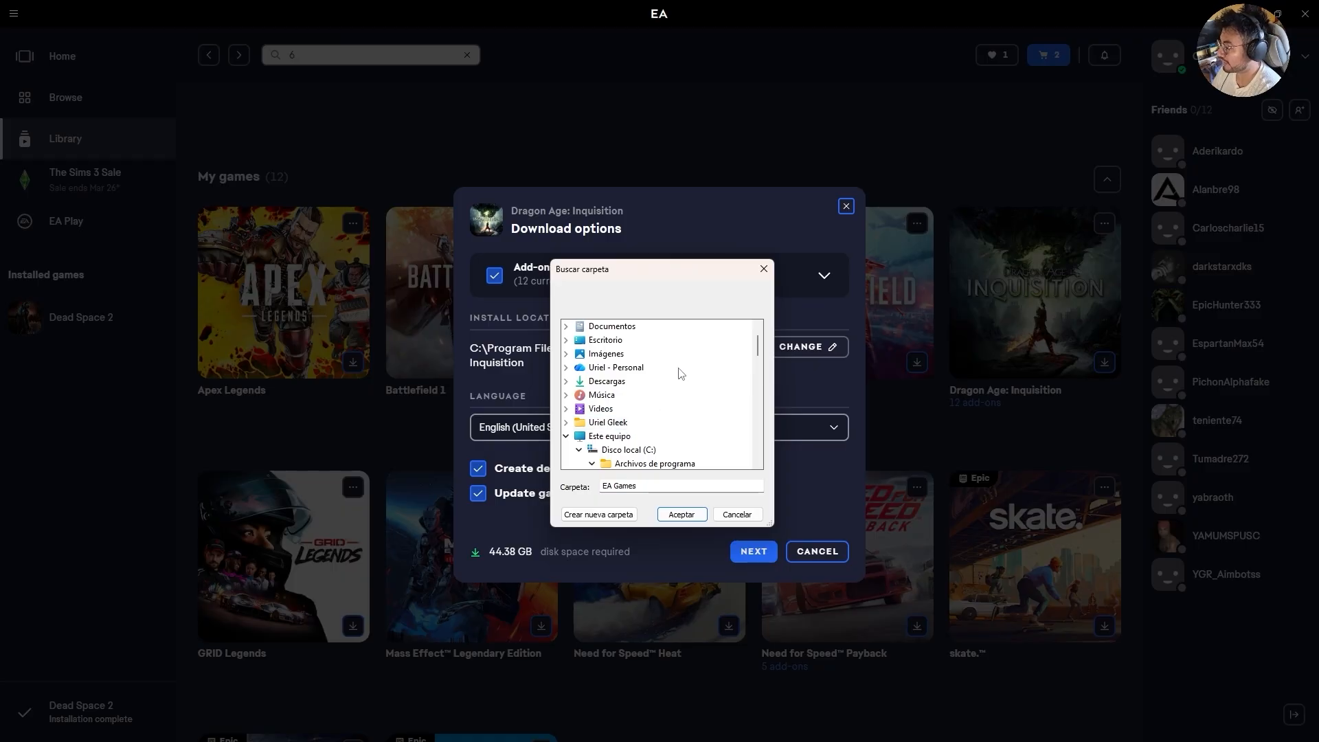
pyautogui.click(764, 269)
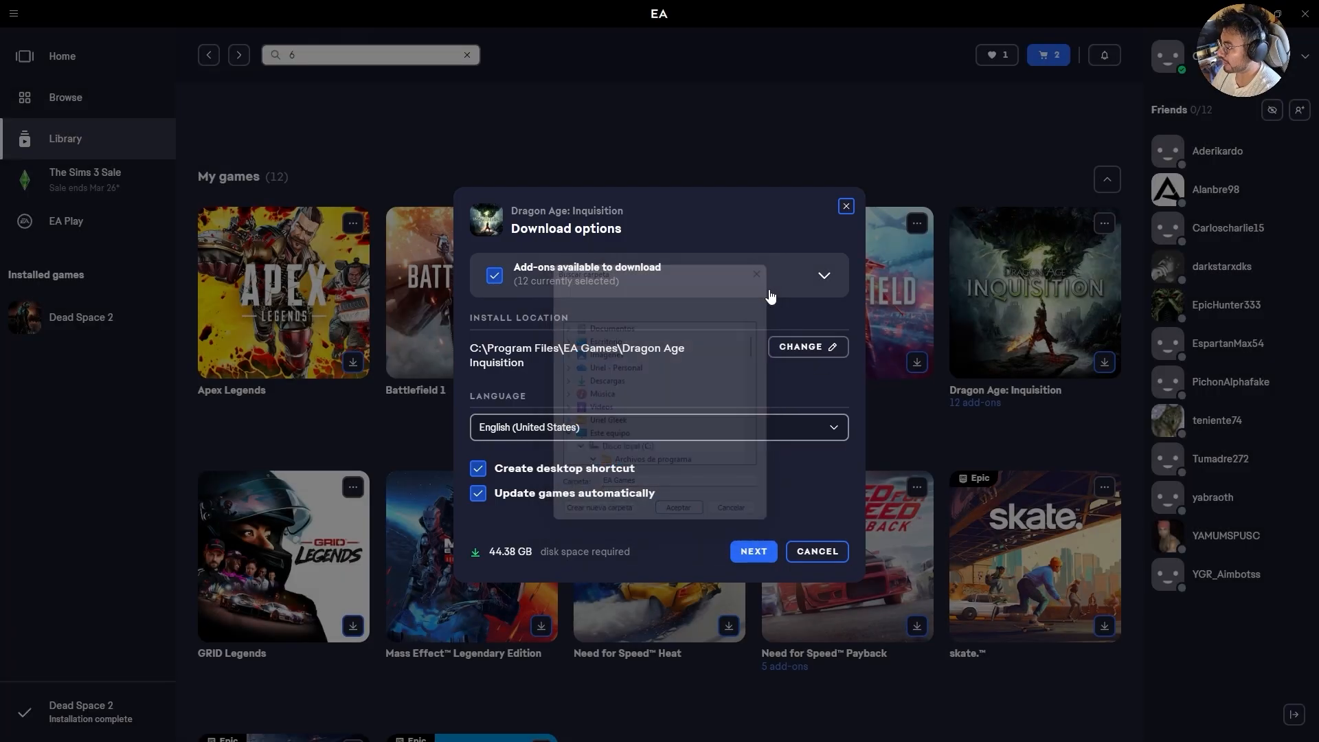
pyautogui.click(754, 552)
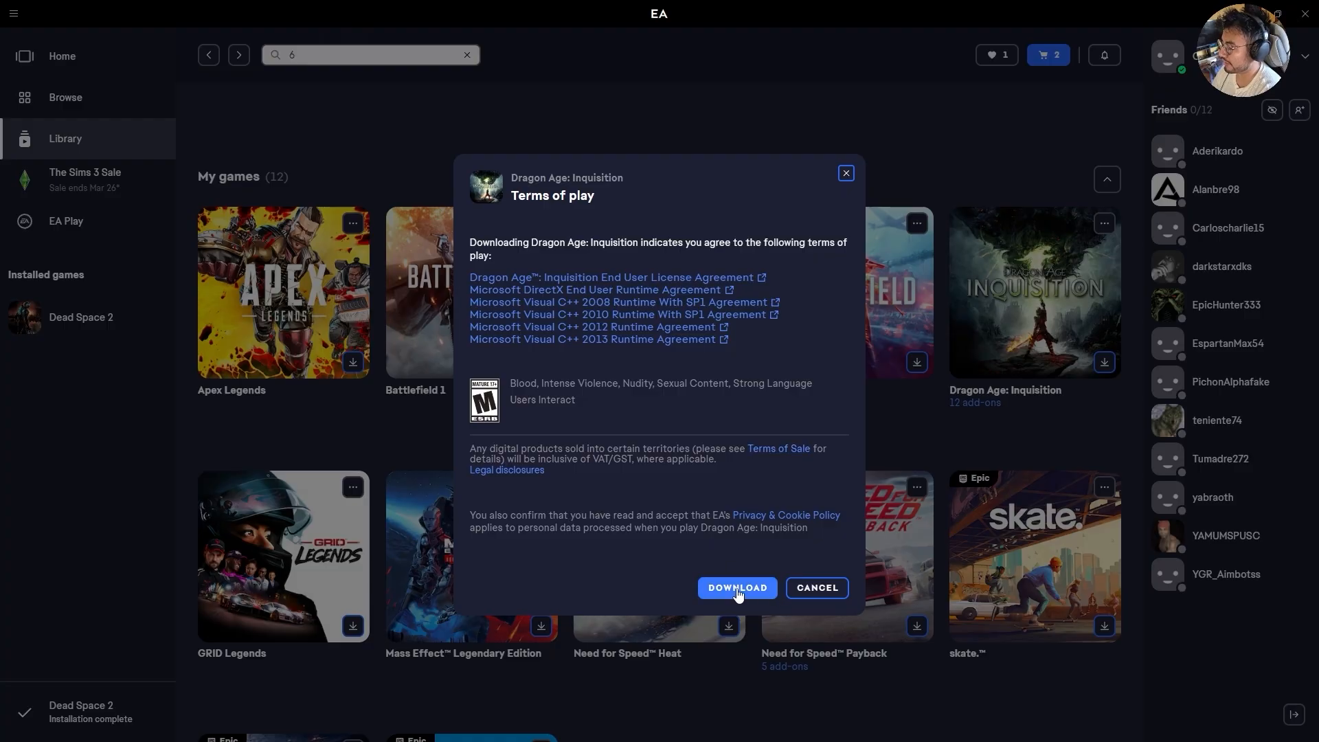
pyautogui.click(759, 588)
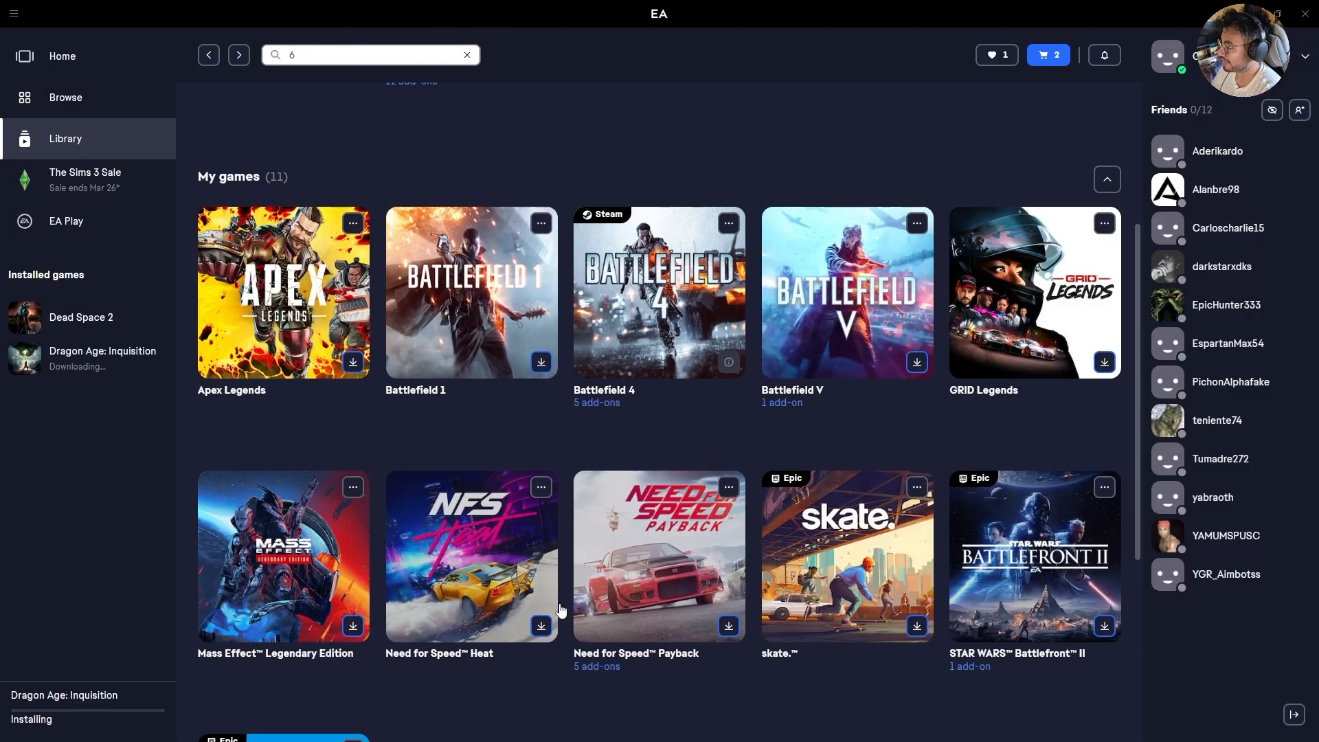
# Open the download manager and look through the active download, the queued add-ons and the completed installations
pyautogui.click(81, 718)
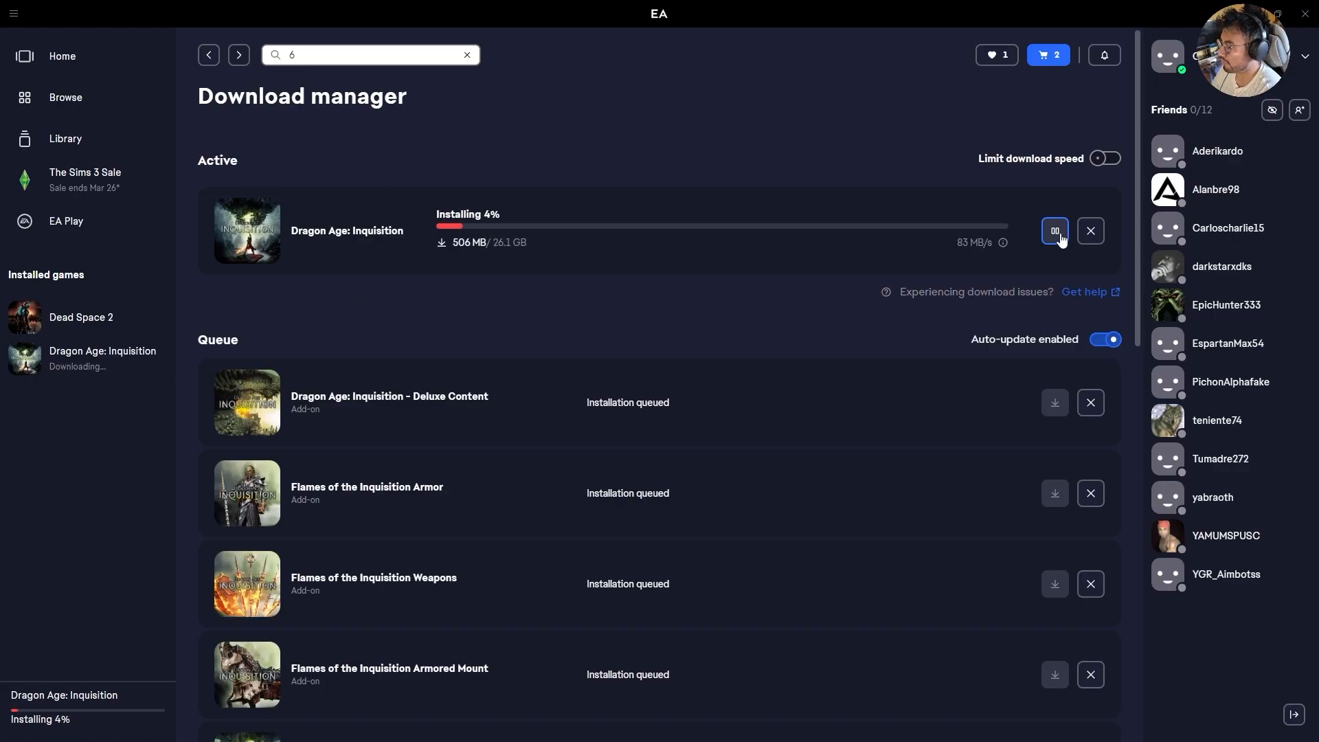
pyautogui.scroll(-1, 622, 467)
pyautogui.scroll(-10, 626, 474)
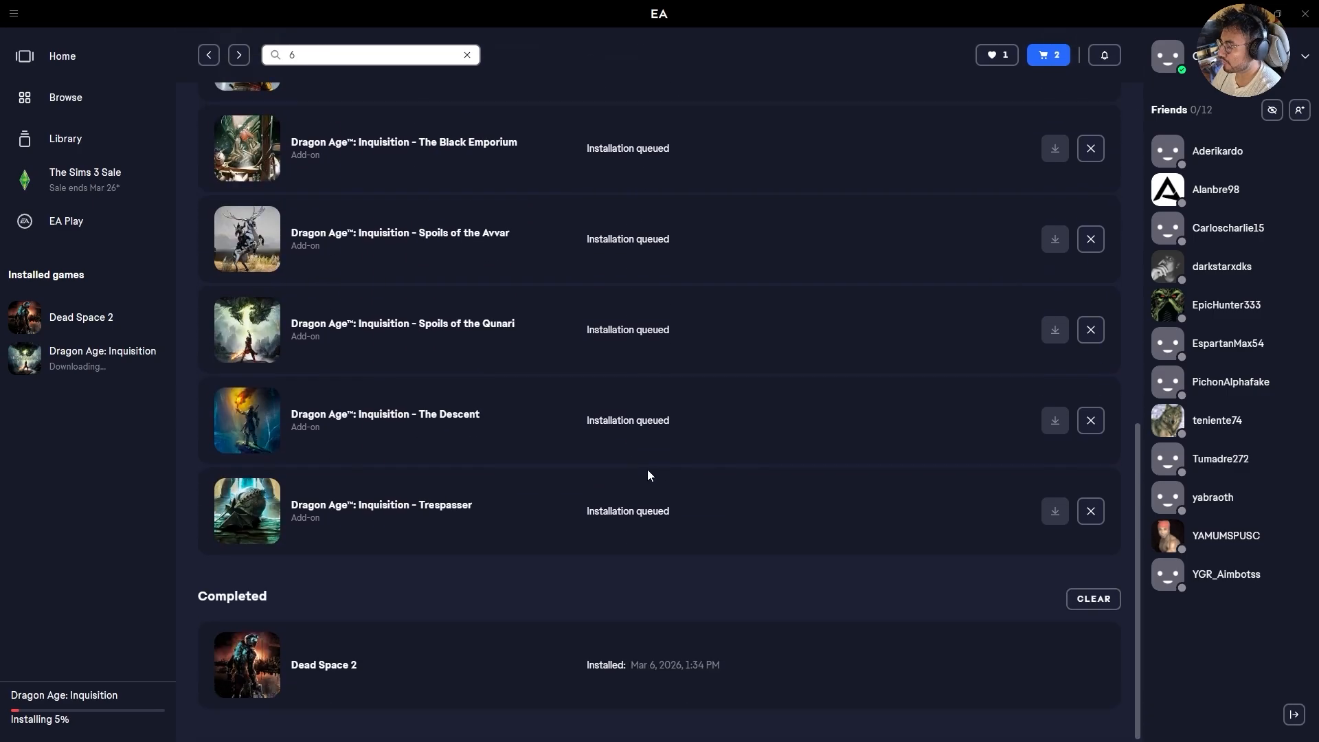
pyautogui.scroll(10, 598, 554)
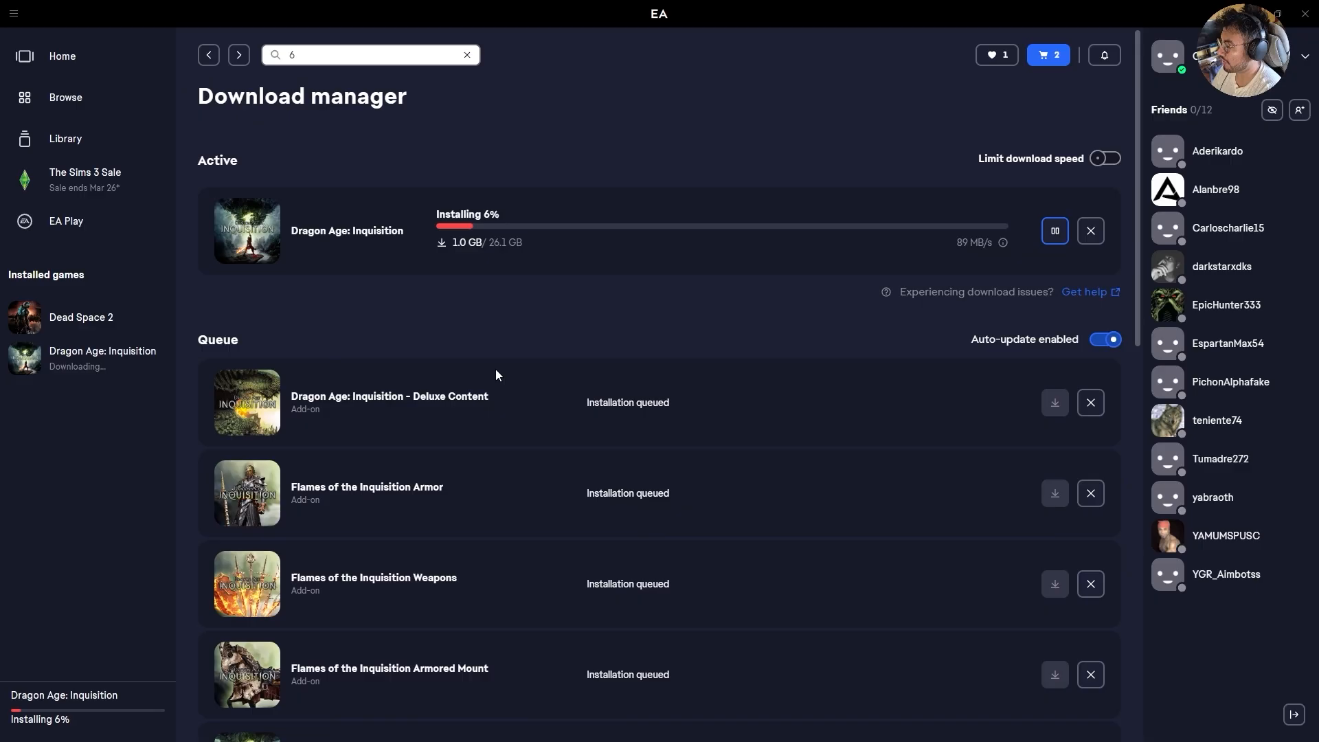
pyautogui.scroll(-10, 673, 455)
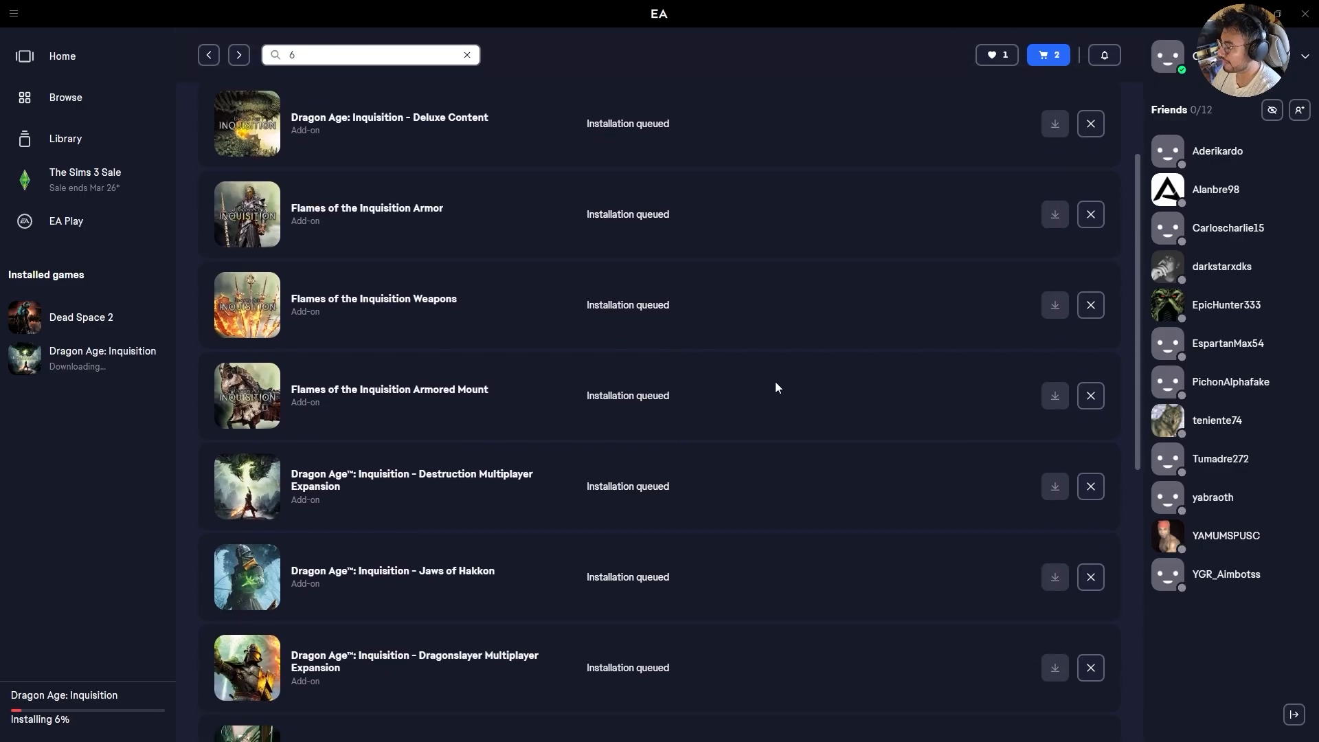
pyautogui.scroll(-1, 755, 412)
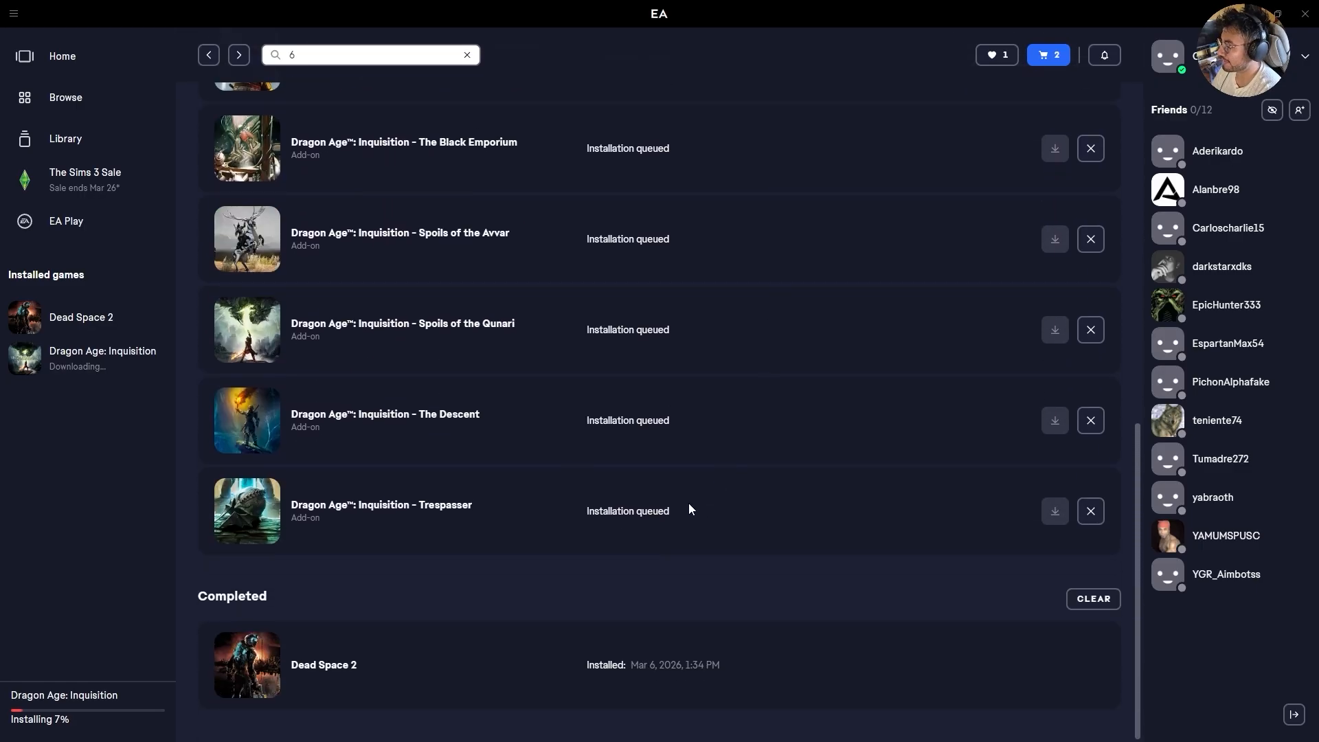
pyautogui.scroll(10, 714, 523)
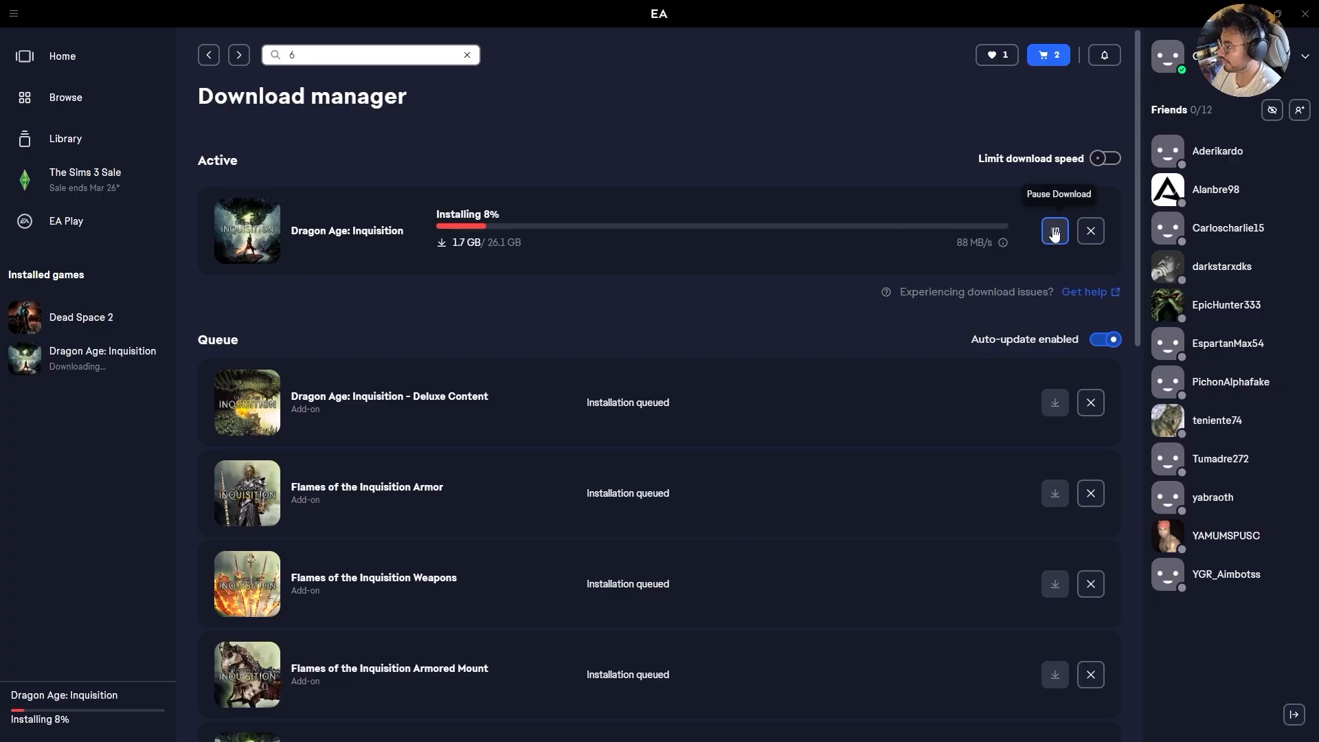
# Pause the Dragon Age: Inquisition download and switch the download speed limit on and back off
pyautogui.click(1055, 231)
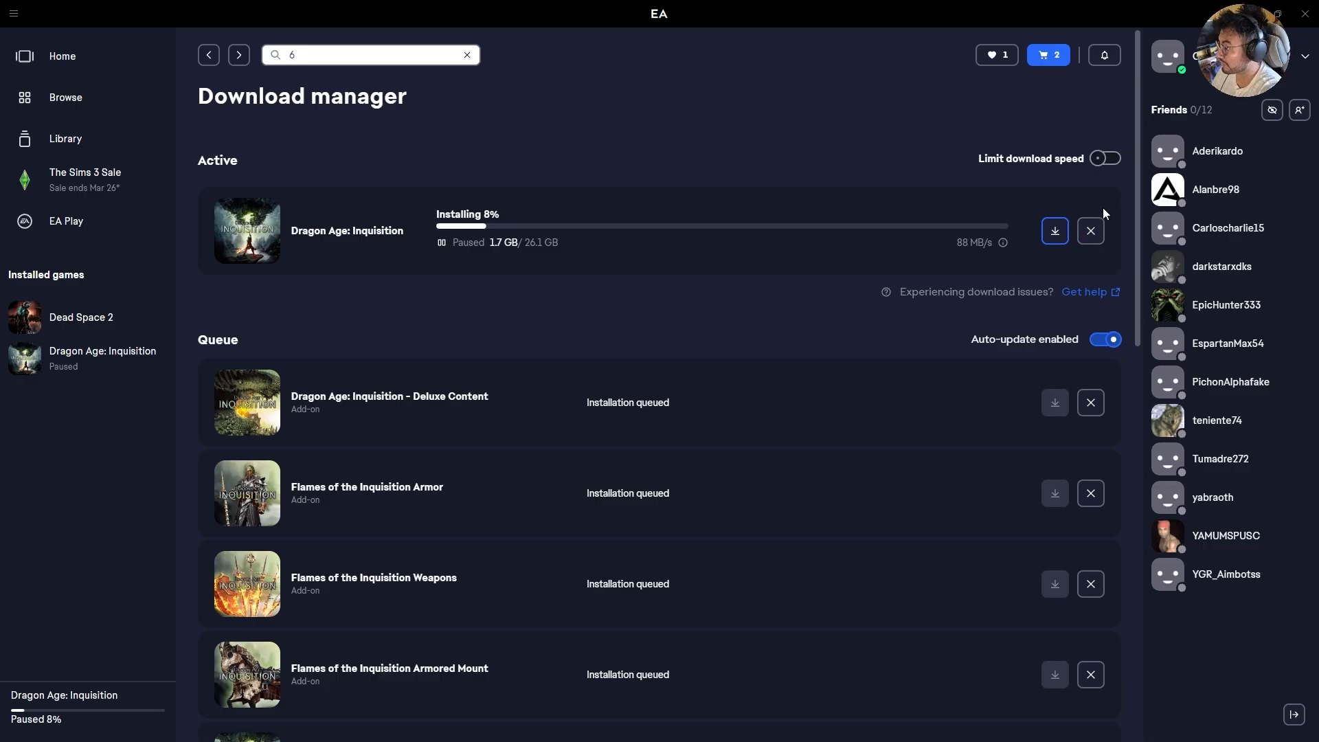
pyautogui.click(1105, 159)
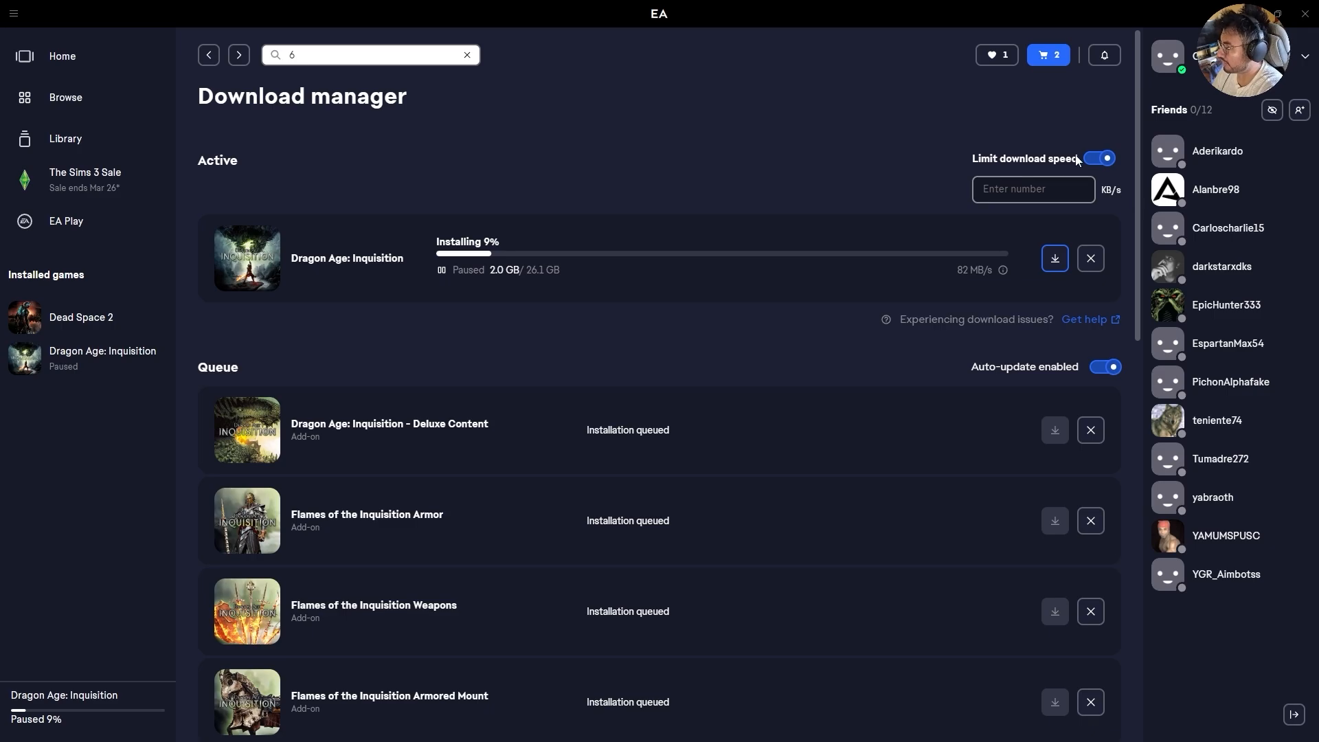
pyautogui.click(1102, 158)
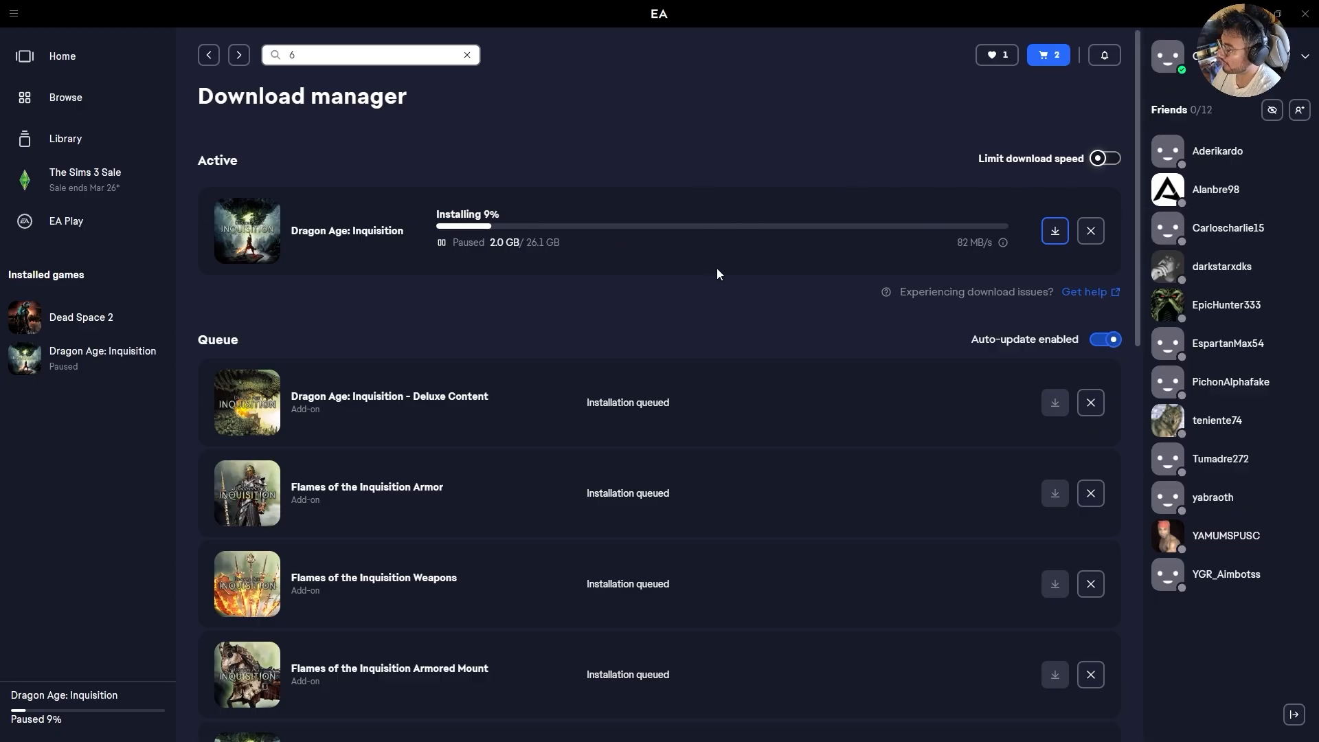
# Resume and pause the Dragon Age: Inquisition download once more, and cancel it completely
pyautogui.click(1057, 233)
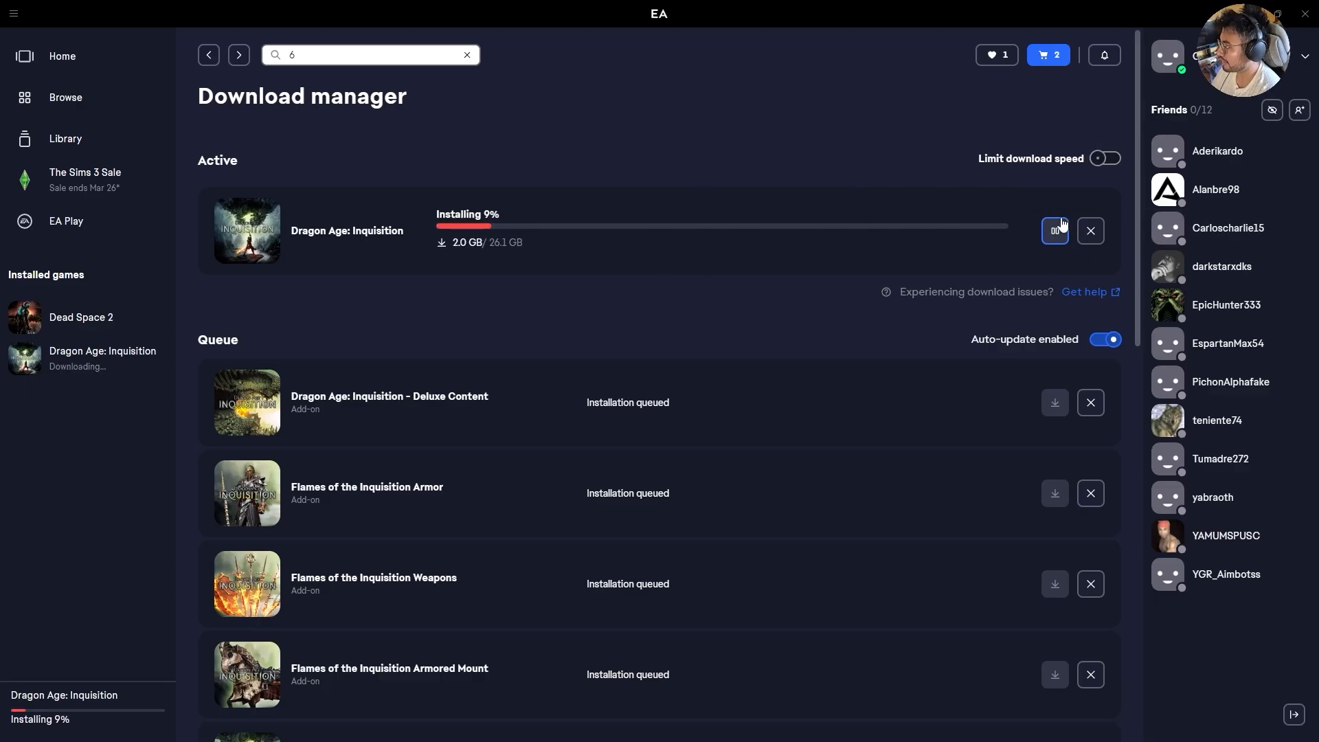
pyautogui.click(1056, 233)
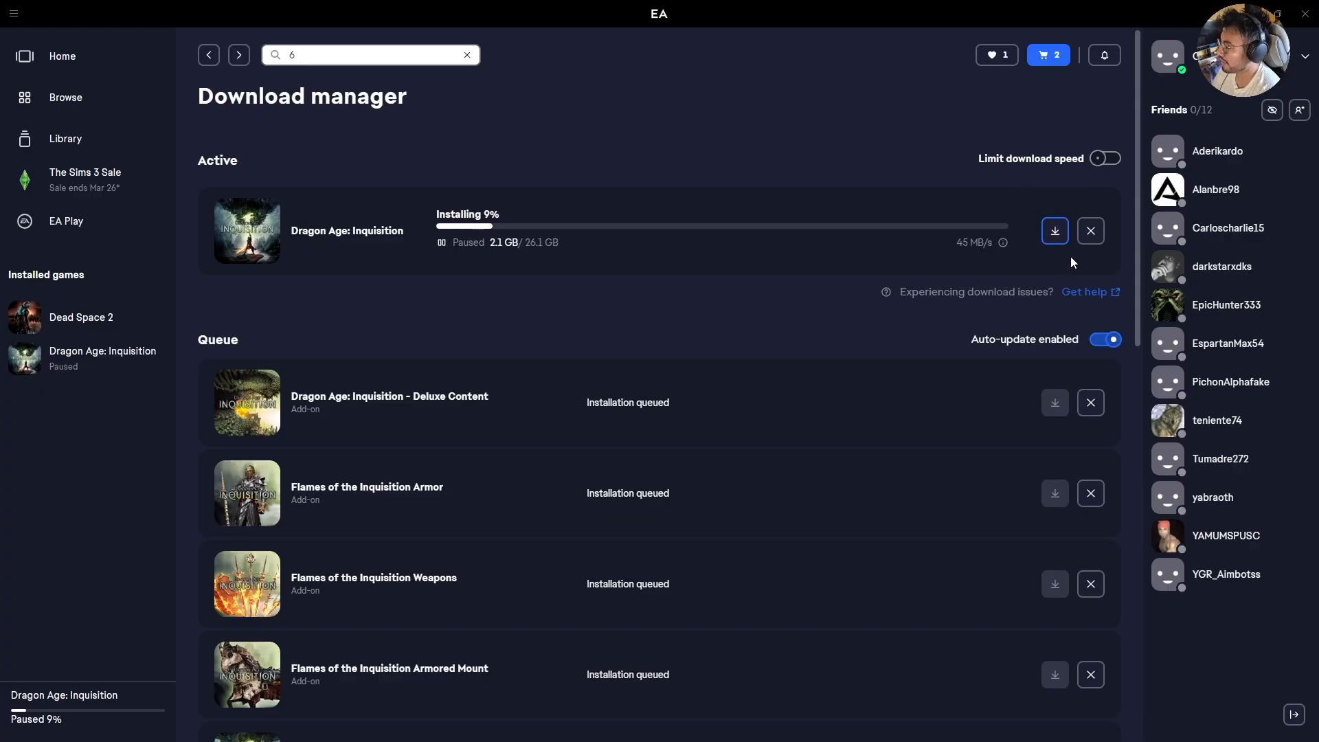
pyautogui.click(1102, 240)
pyautogui.click(779, 427)
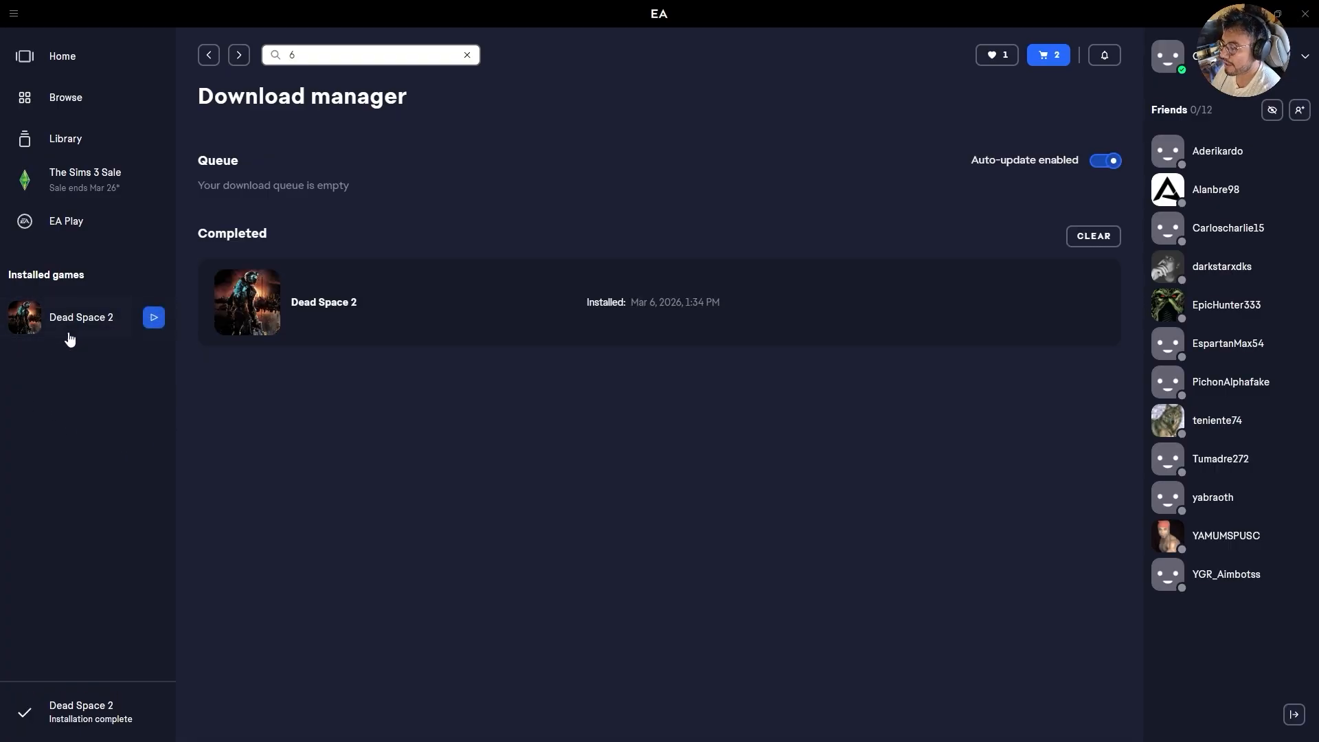
# Return to the library and view the product code redemption form, closing it without entering a code
pyautogui.click(154, 317)
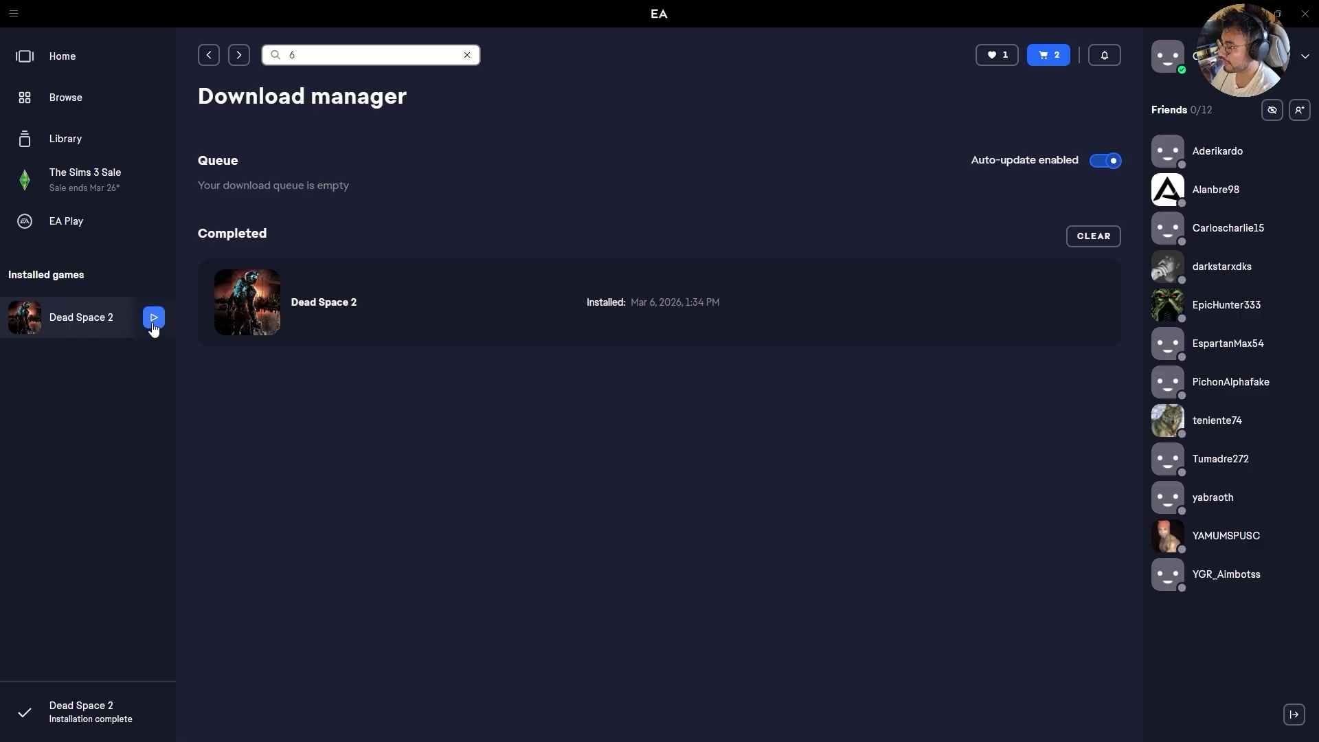
pyautogui.click(83, 138)
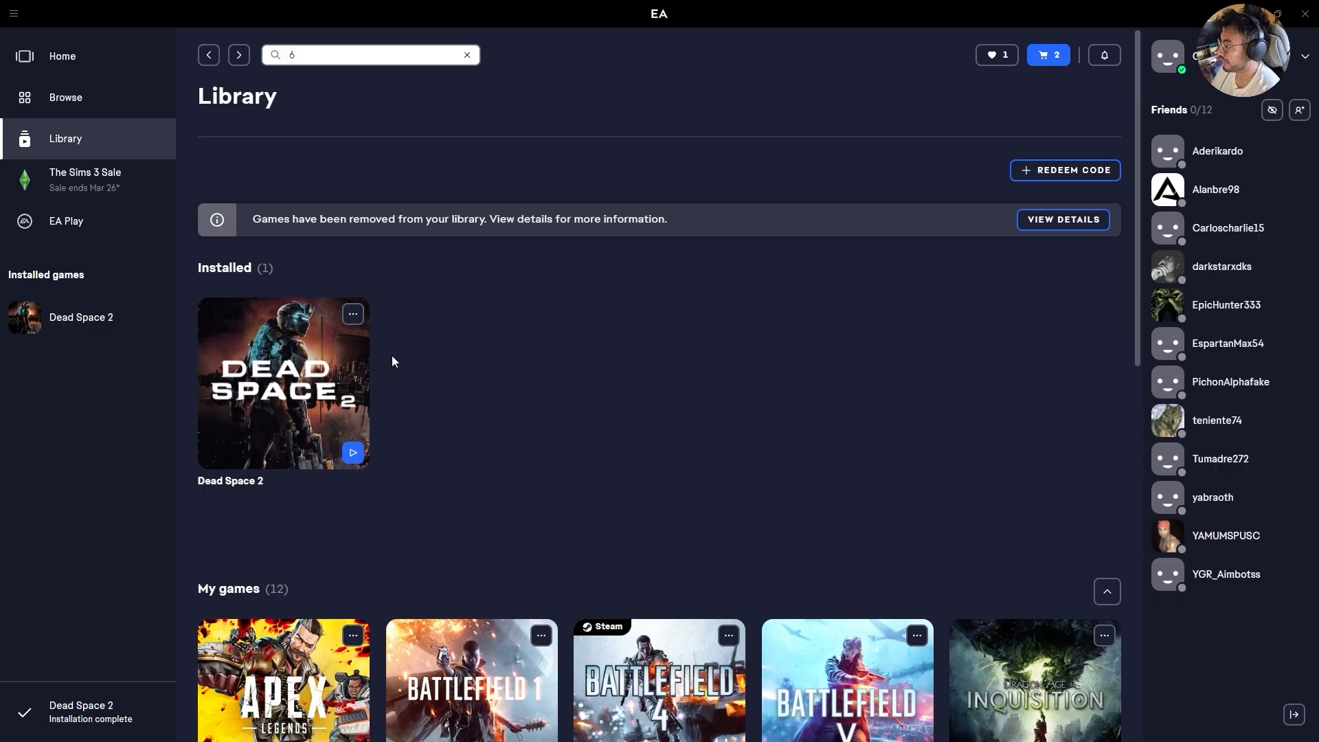
pyautogui.click(1033, 173)
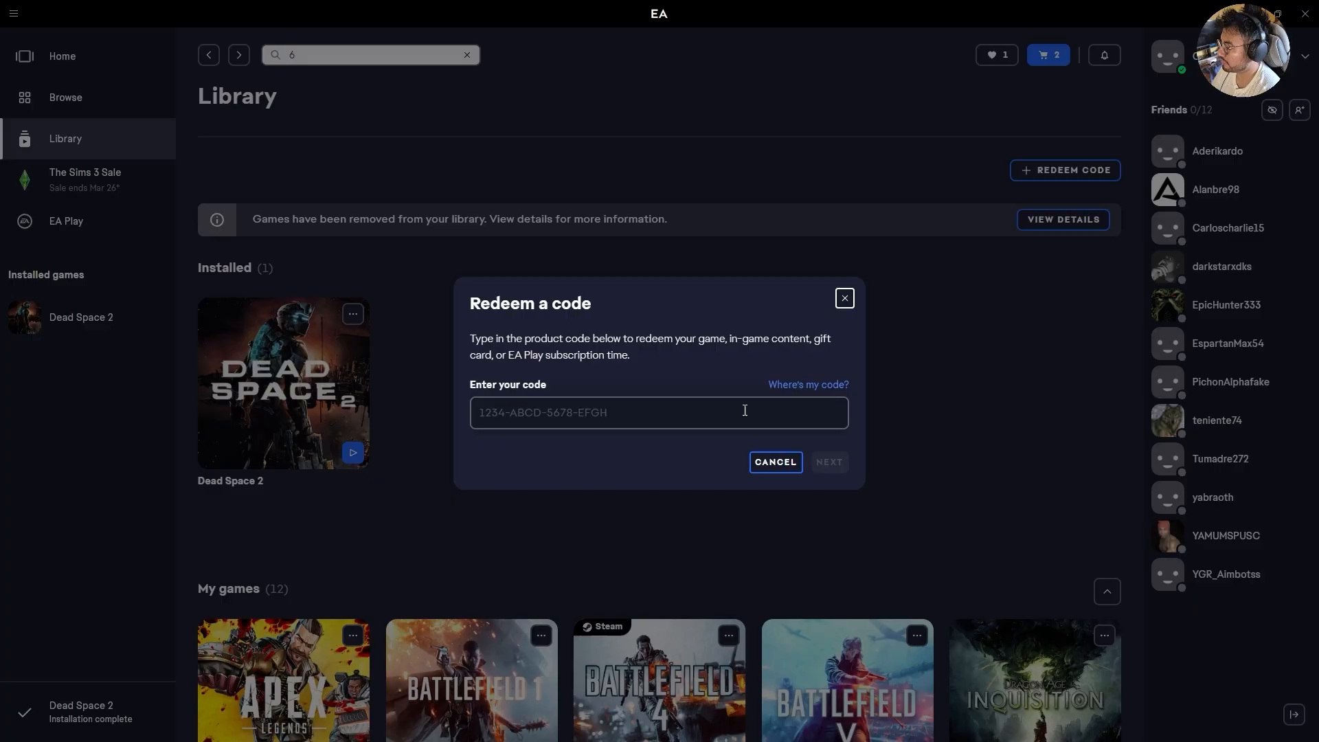
pyautogui.click(844, 298)
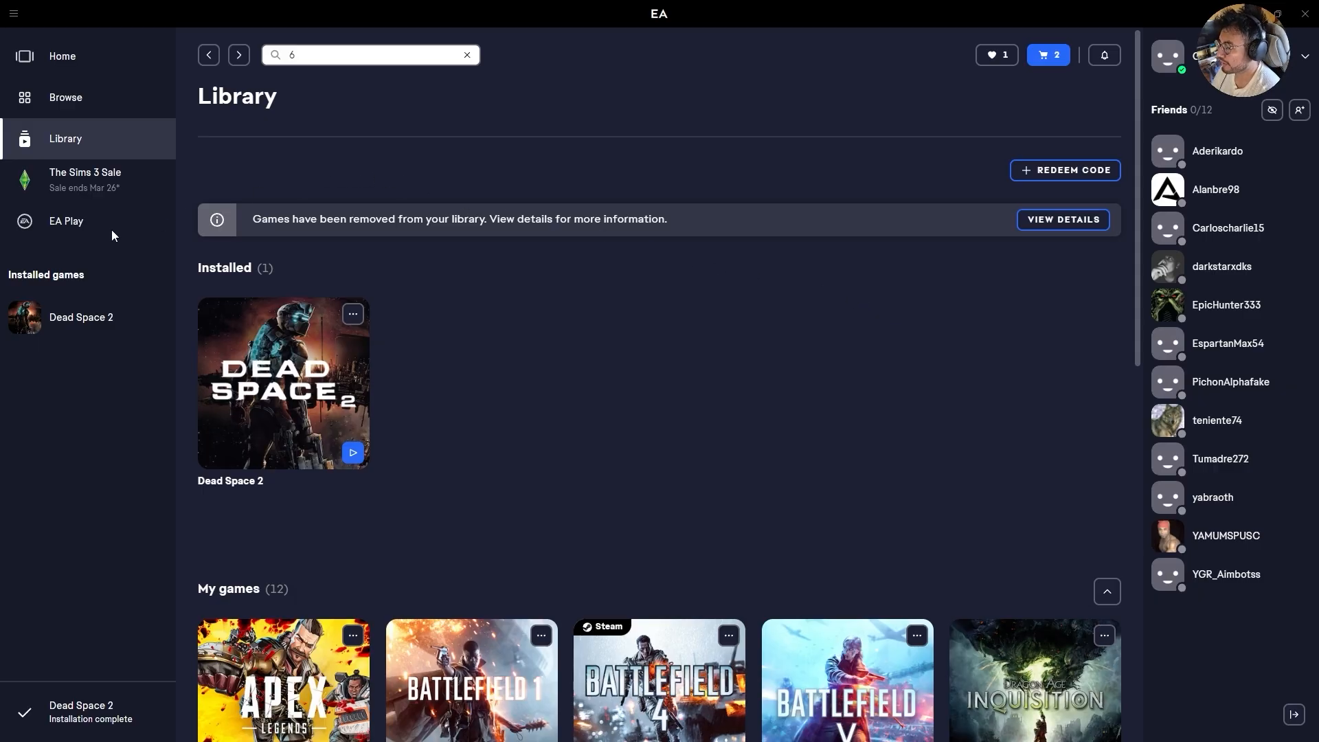
# Open the EA Play page and compare the benefits and prices of the EA Play and EA Play Pro memberships
pyautogui.click(75, 218)
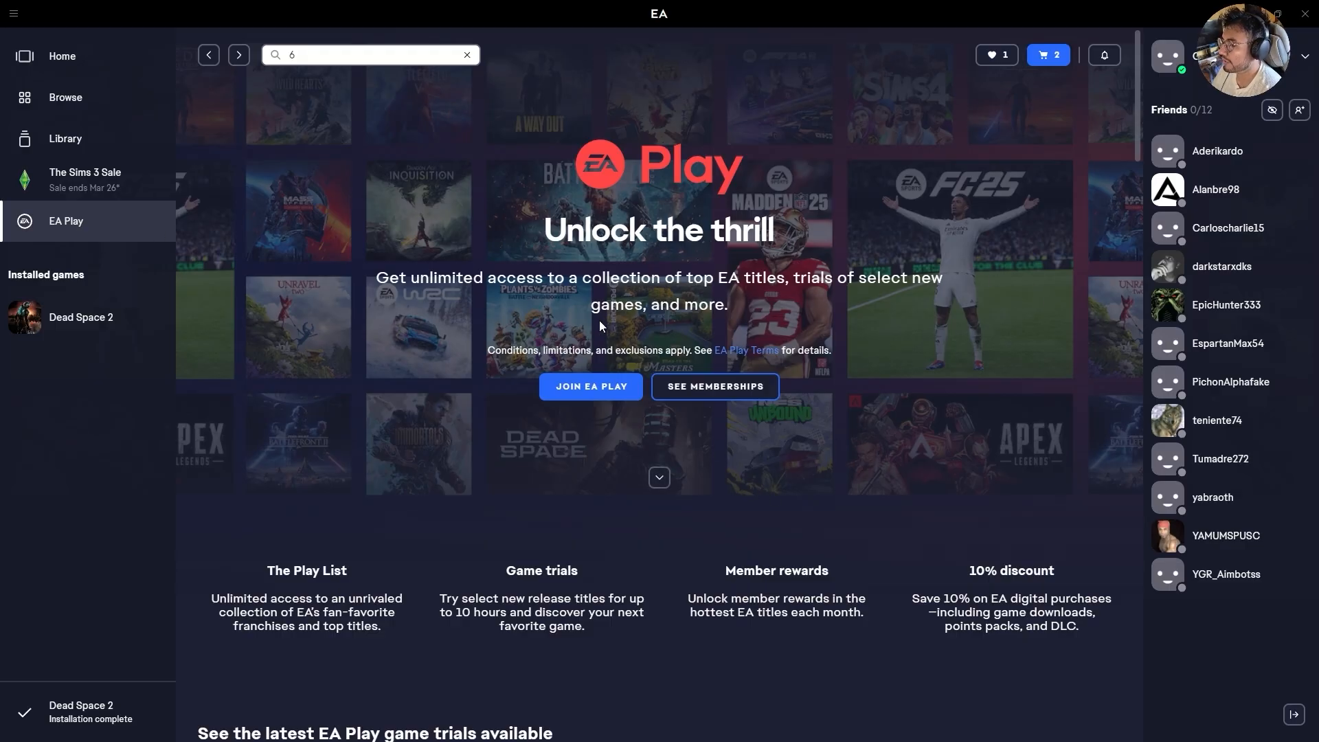
pyautogui.scroll(-4, 600, 325)
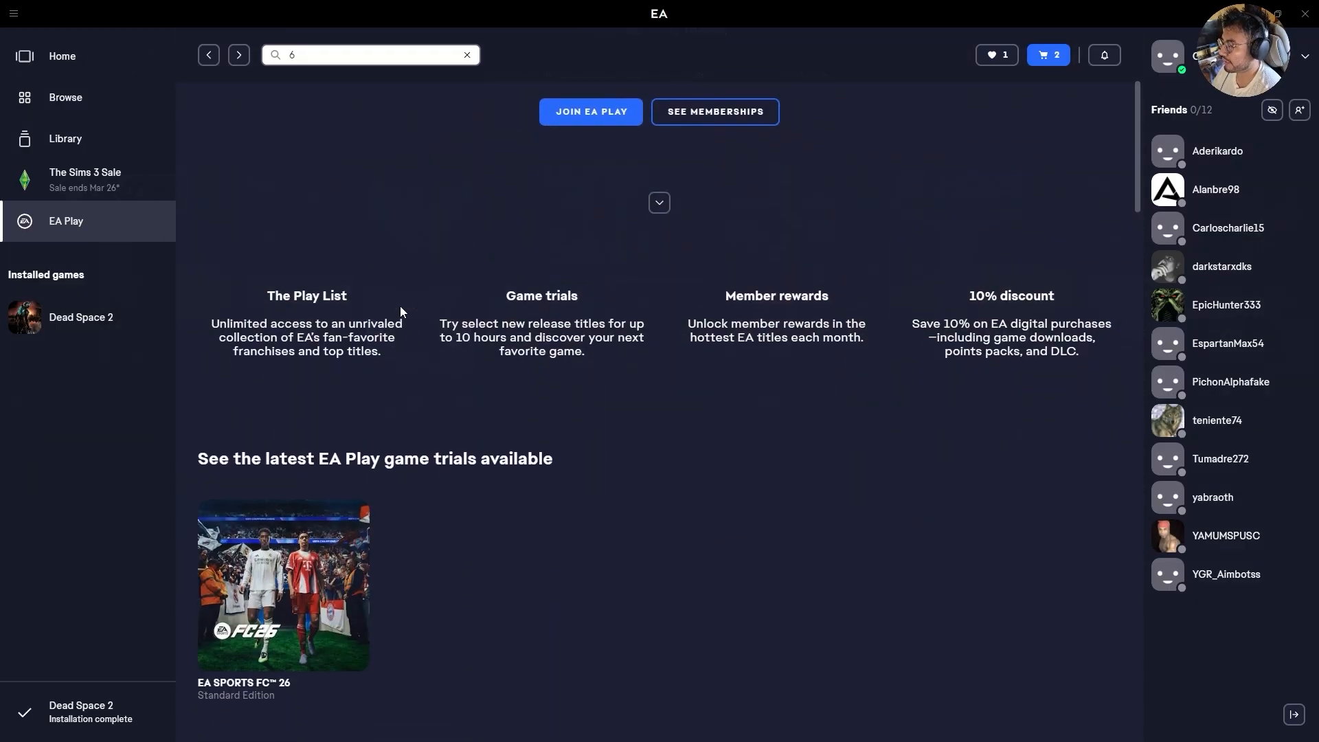
pyautogui.scroll(-14, 402, 311)
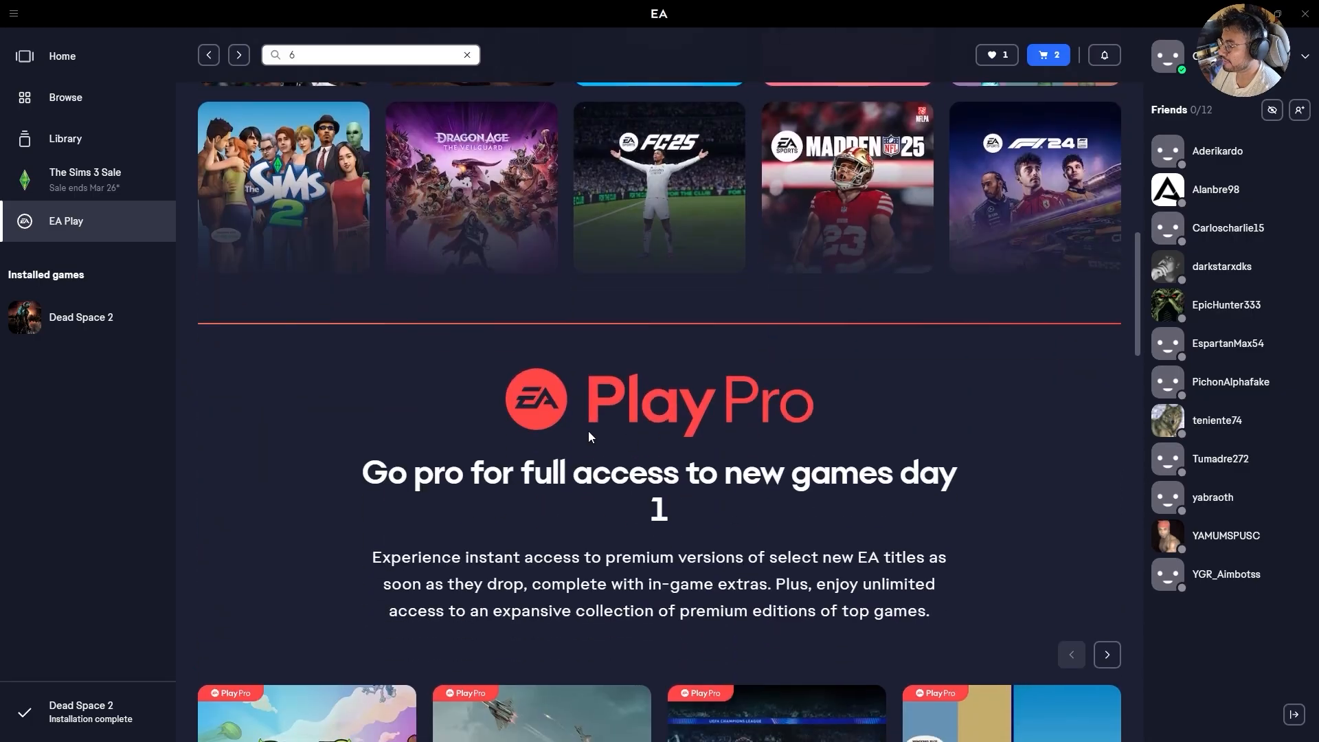
pyautogui.scroll(-13, 588, 432)
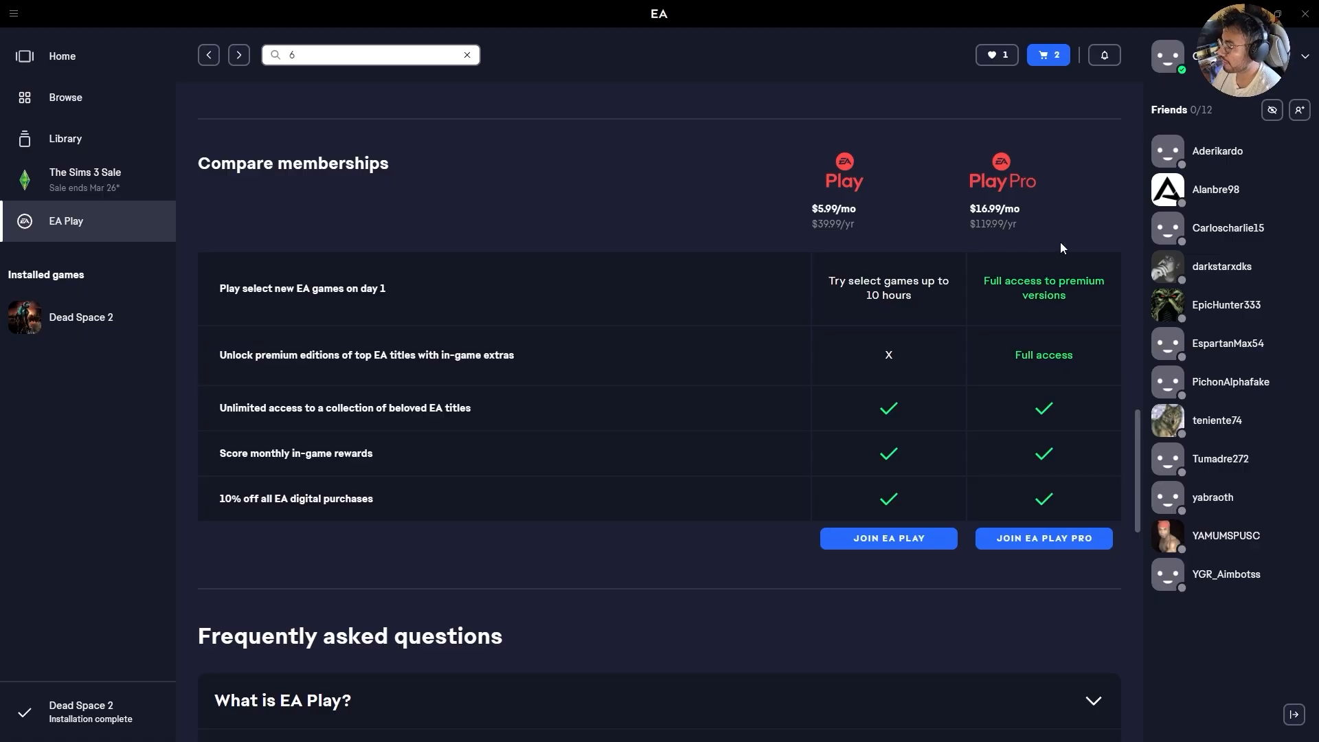
# Open the annual EA Play Pro membership checkout, agree to the automatic renewal, and leave without starting the membership
pyautogui.click(1044, 539)
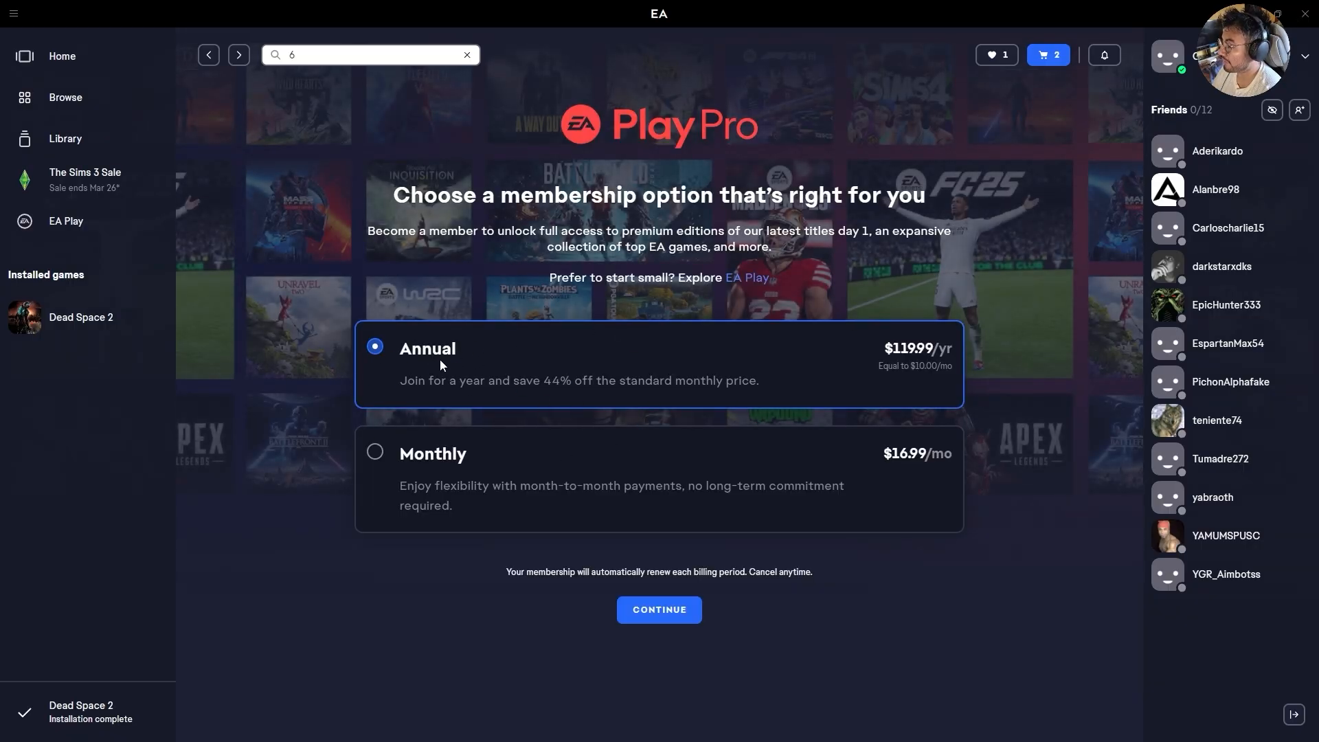
pyautogui.click(657, 612)
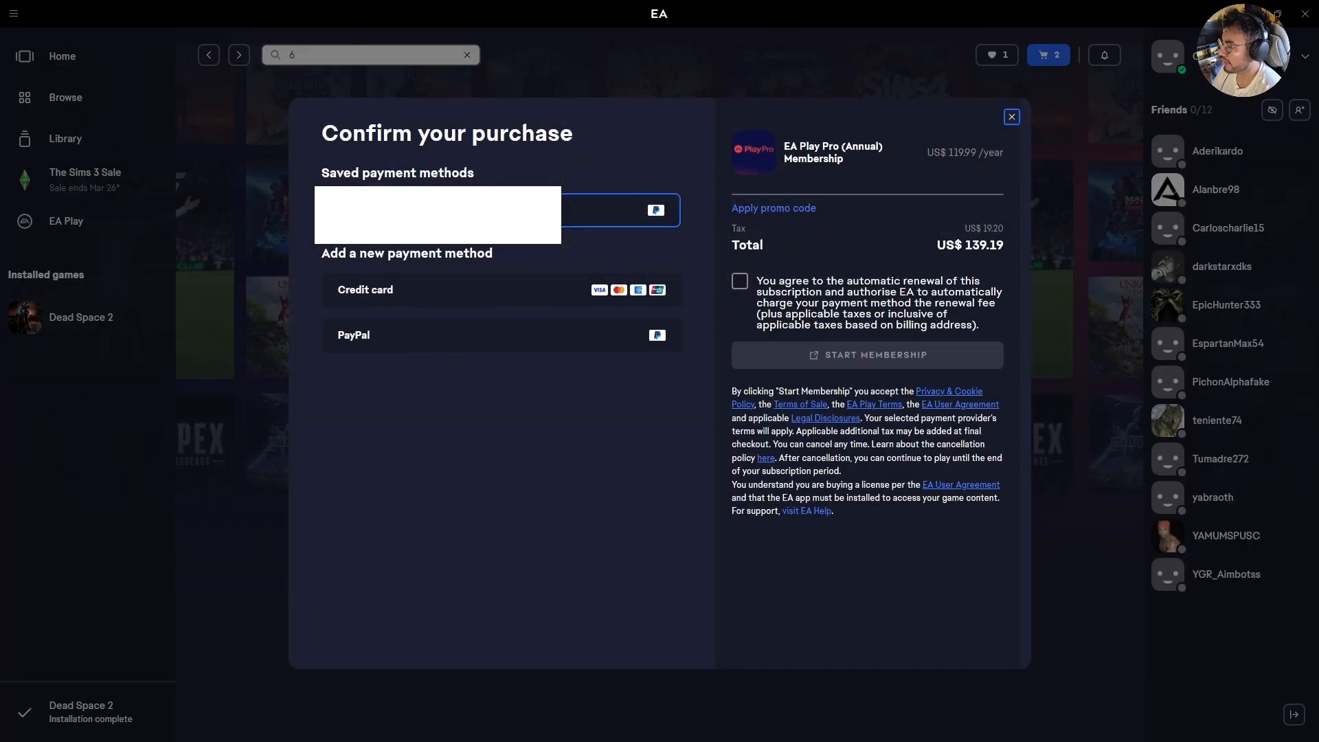
pyautogui.click(740, 281)
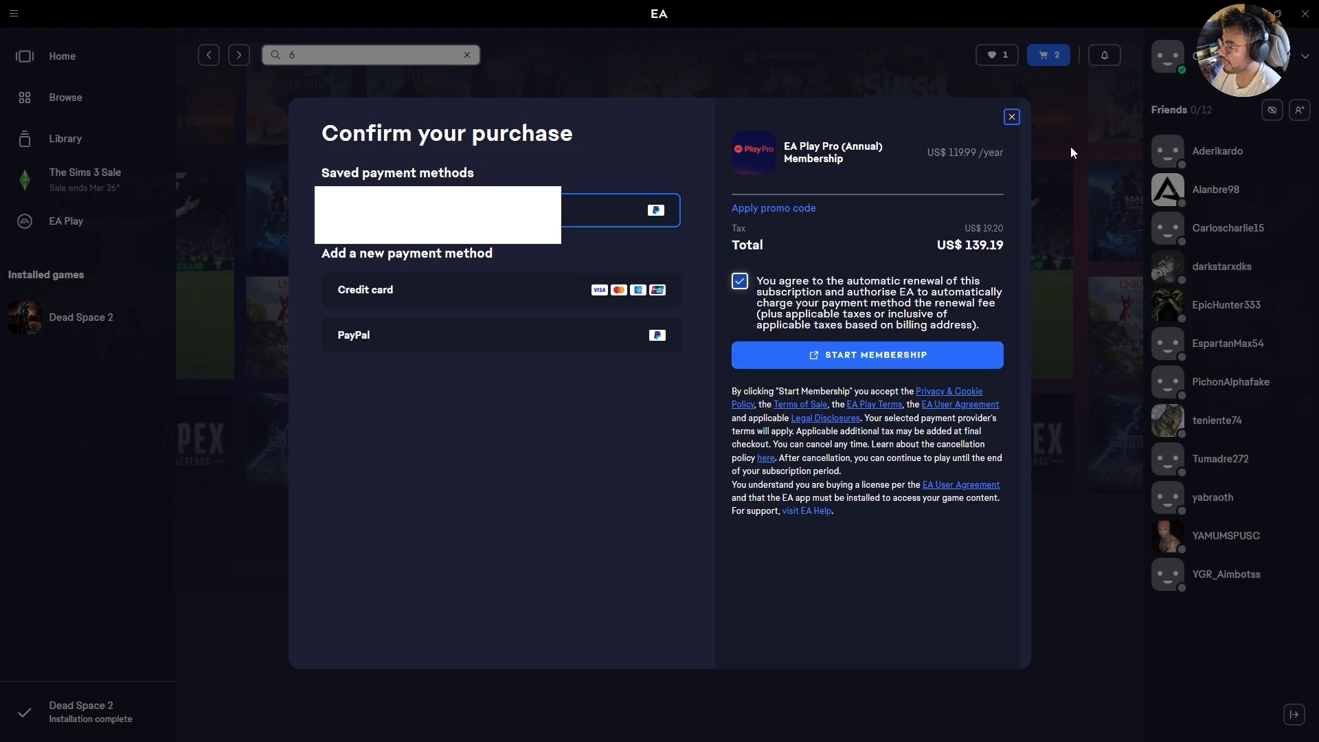
pyautogui.click(1012, 118)
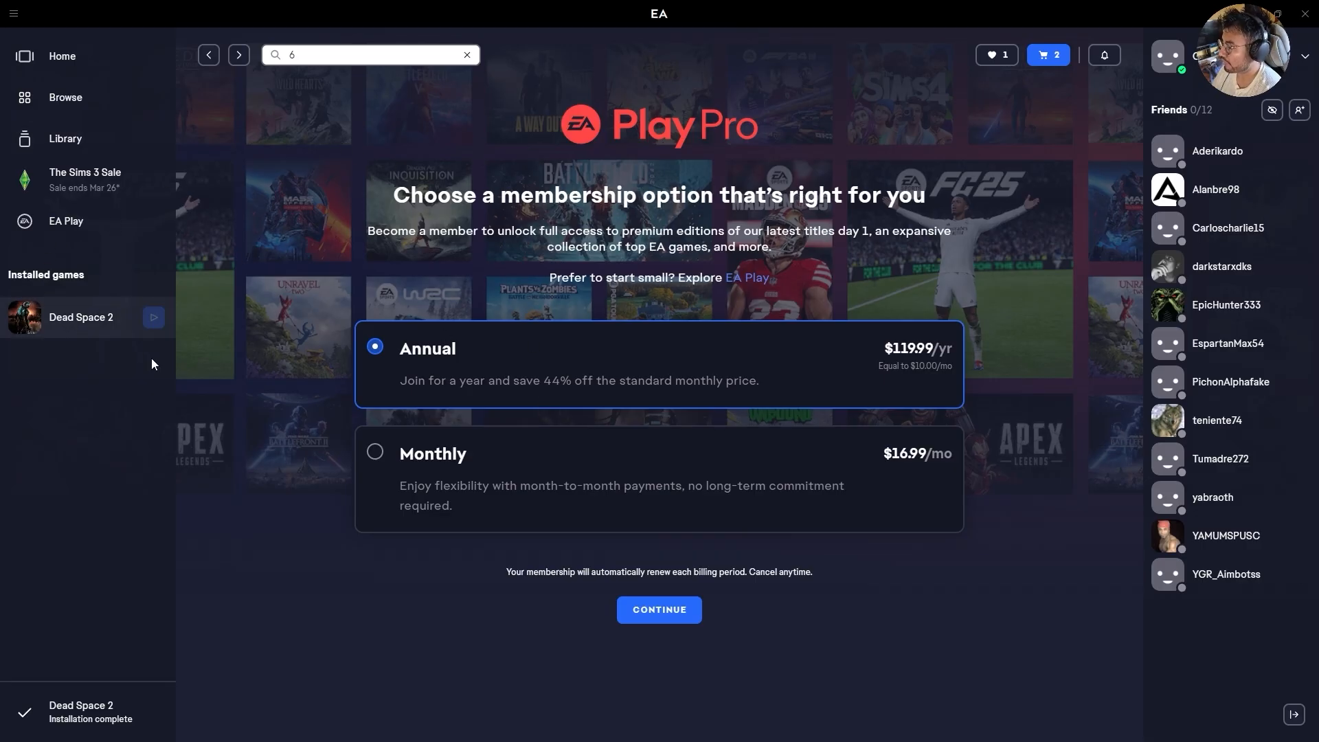
pyautogui.moveTo(80, 336)
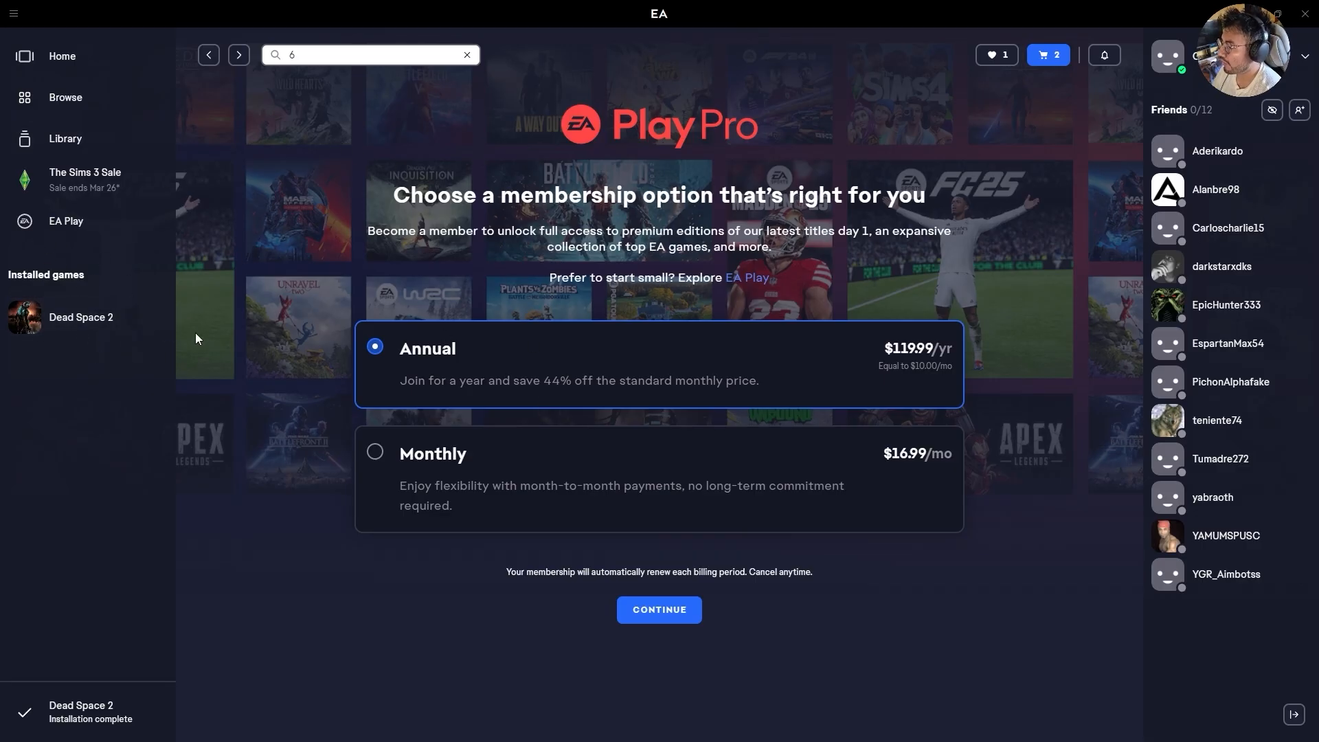